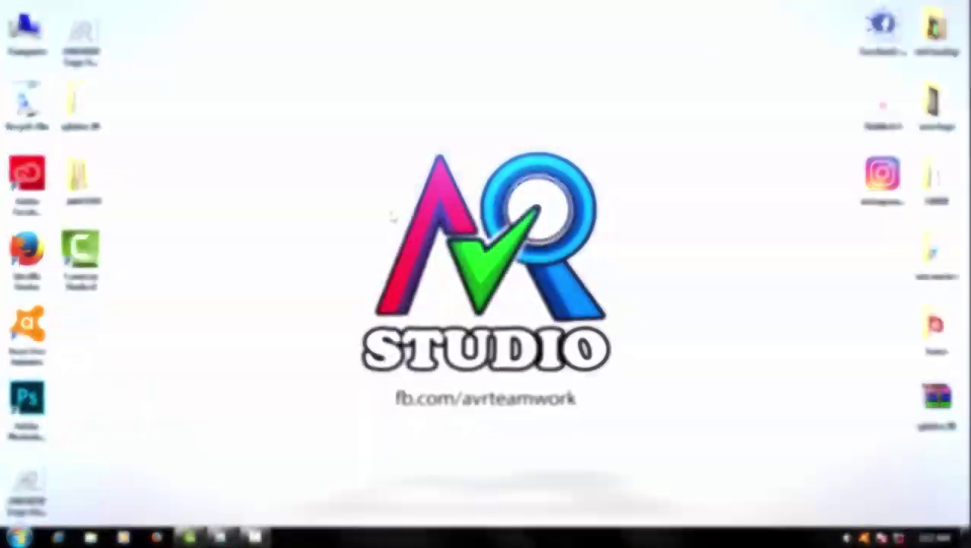
Preview the Instagram image and the finished pink-splash result on the desktop
right_click(386, 211)
click(446, 254)
double_click(883, 175)
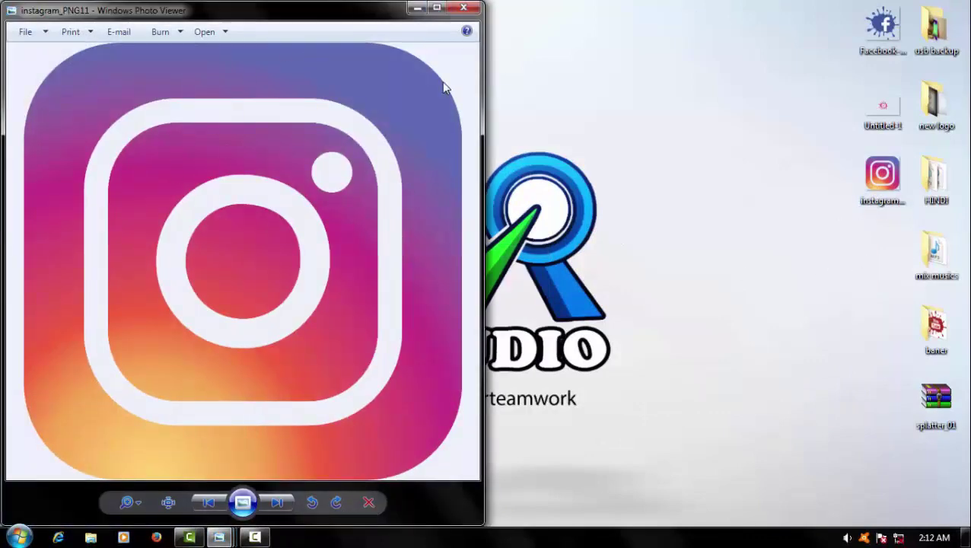
click(466, 9)
double_click(882, 108)
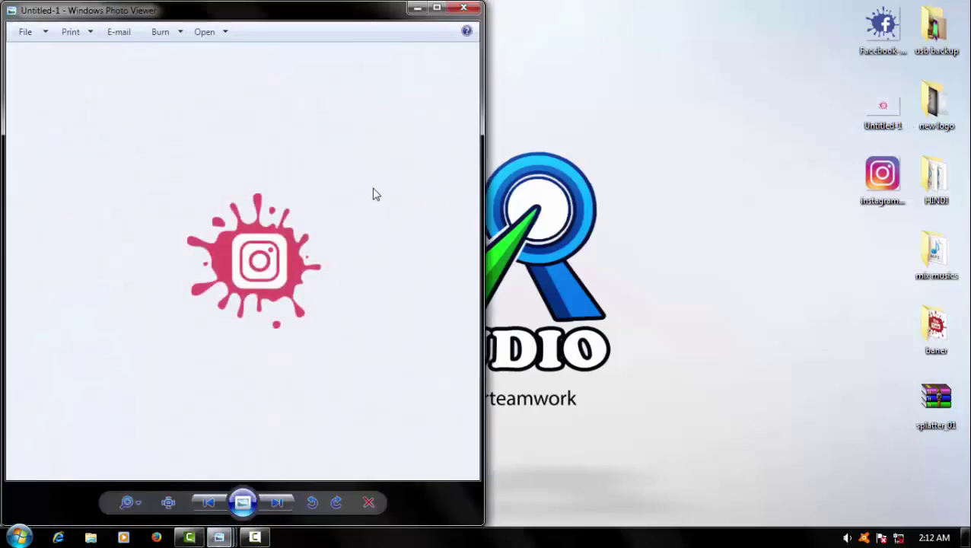
click(464, 8)
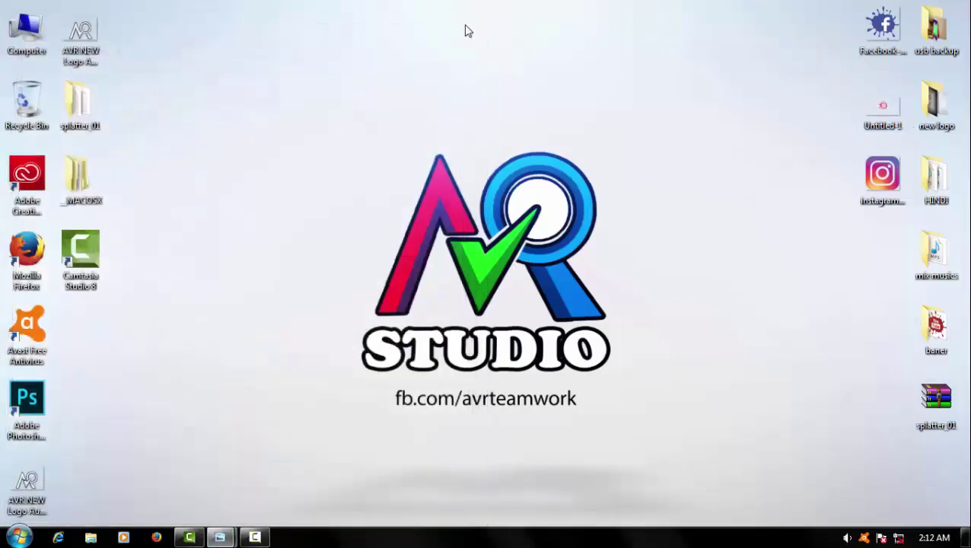
right_click(408, 148)
click(434, 187)
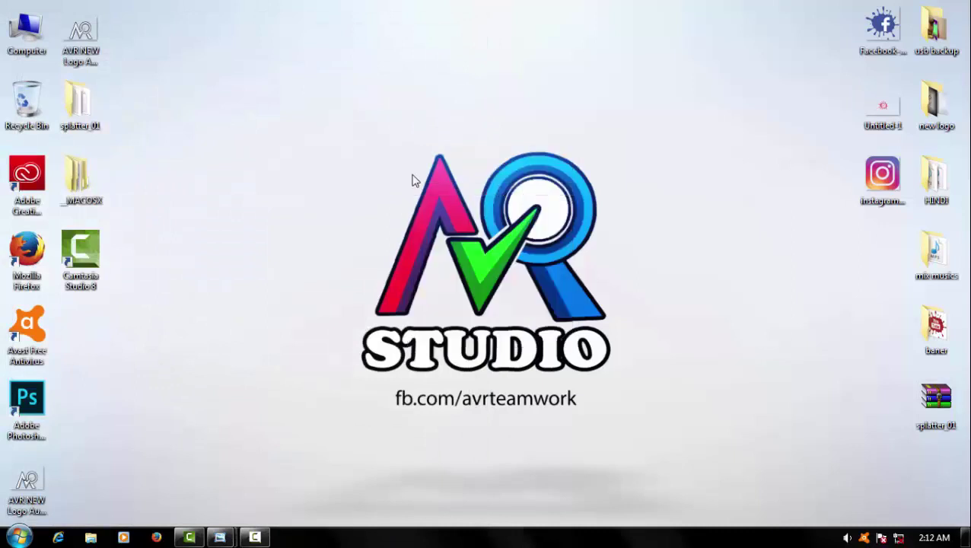
right_click(500, 181)
click(518, 217)
right_click(185, 312)
click(219, 354)
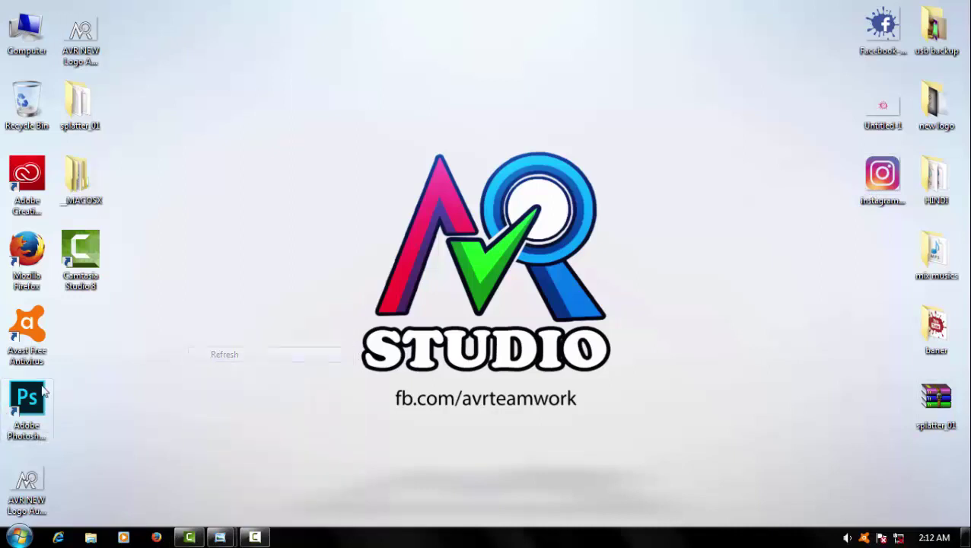
Launch Photoshop and create a new 1920×1080, 300 ppi document
double_click(46, 390)
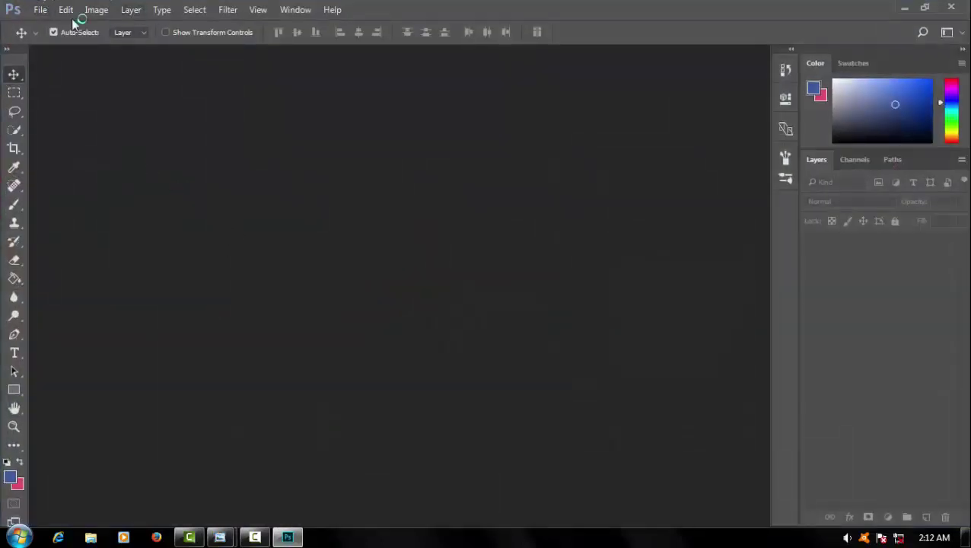
click(43, 11)
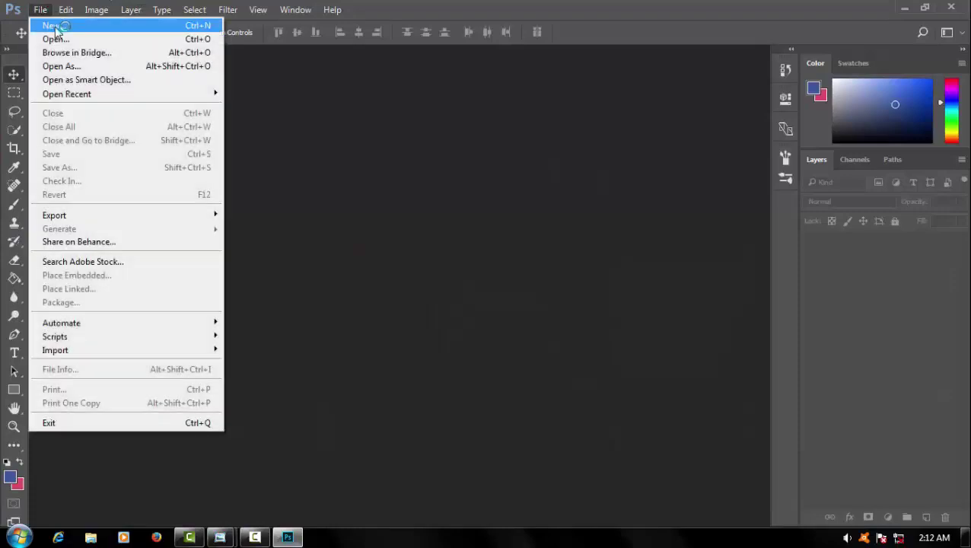
click(56, 28)
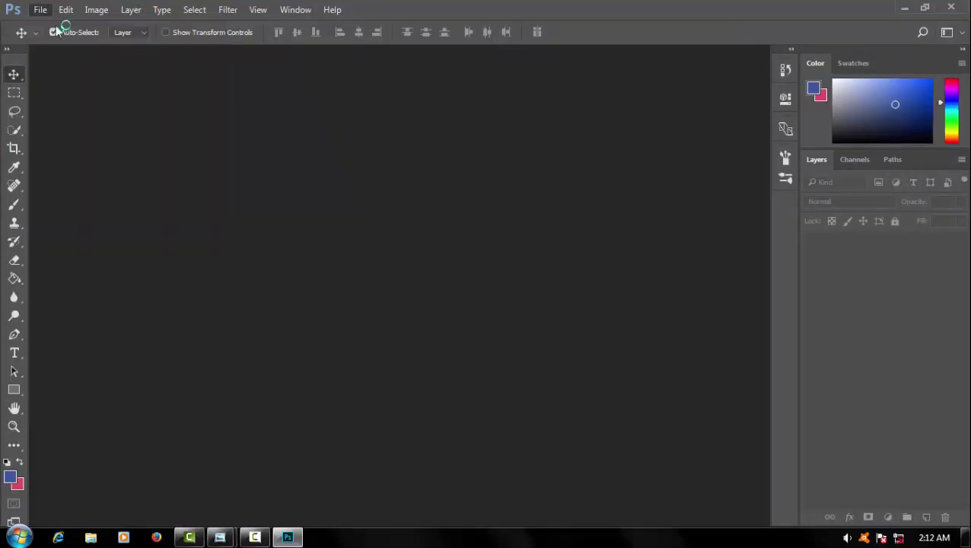
click(39, 11)
click(44, 12)
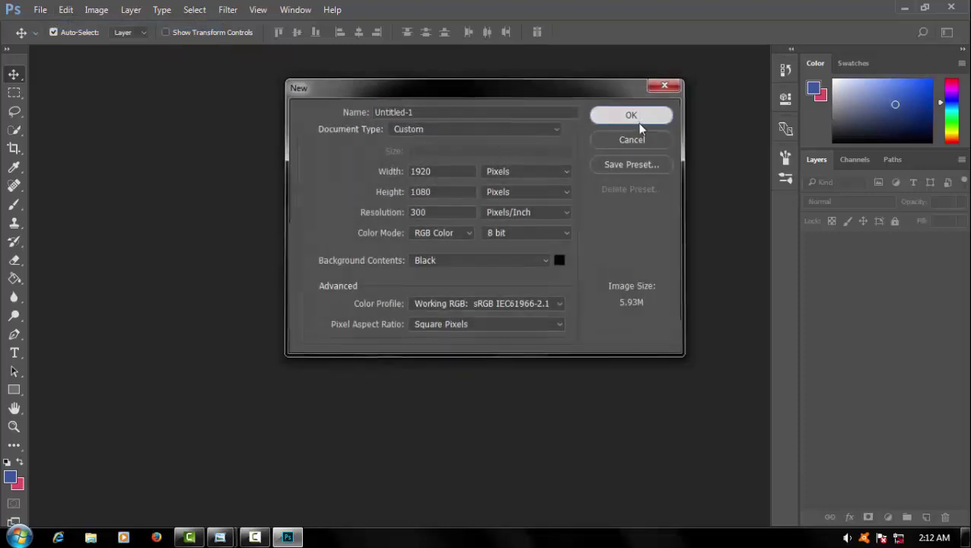
click(639, 118)
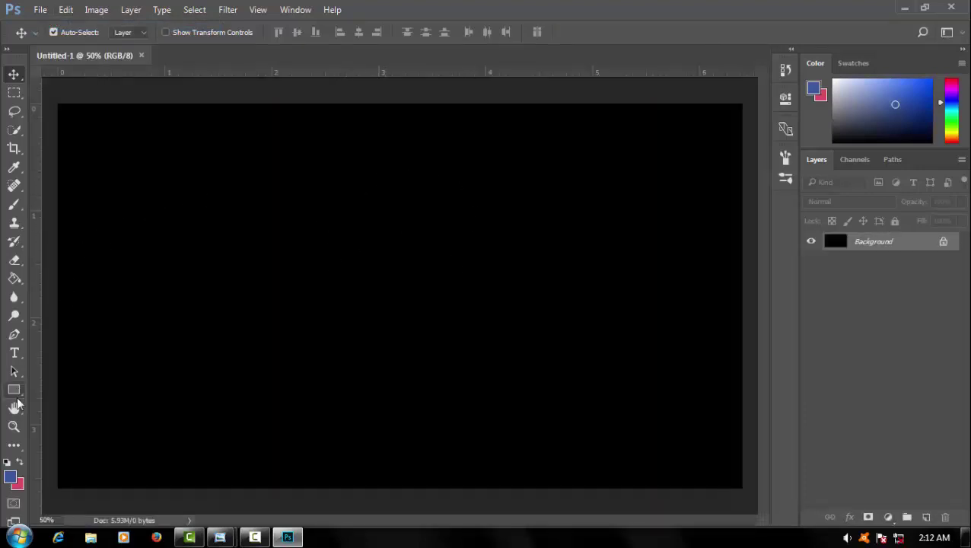
Fill the Untitled-1 background with white (ffffff) using the Paint Bucket
click(7, 464)
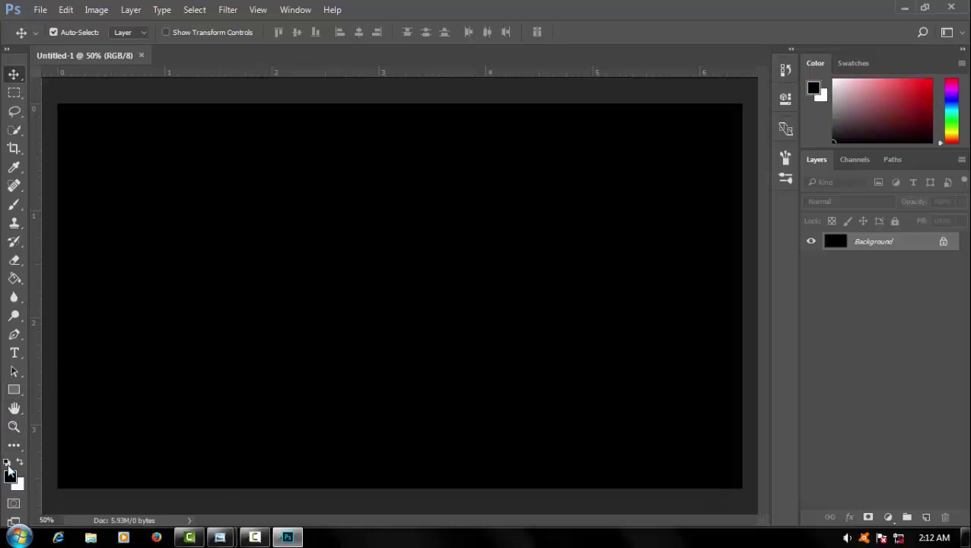
click(11, 477)
text(ffffff)
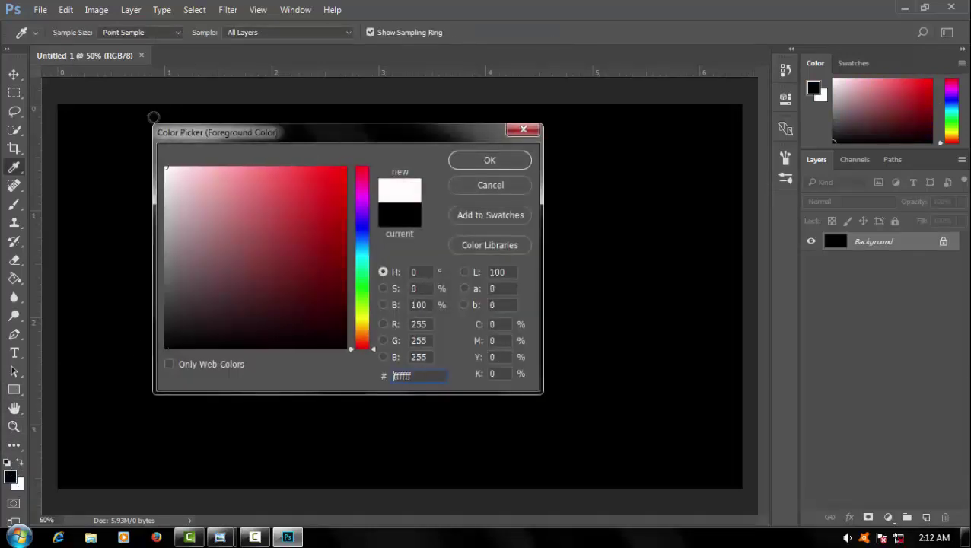
key(Return)
click(13, 278)
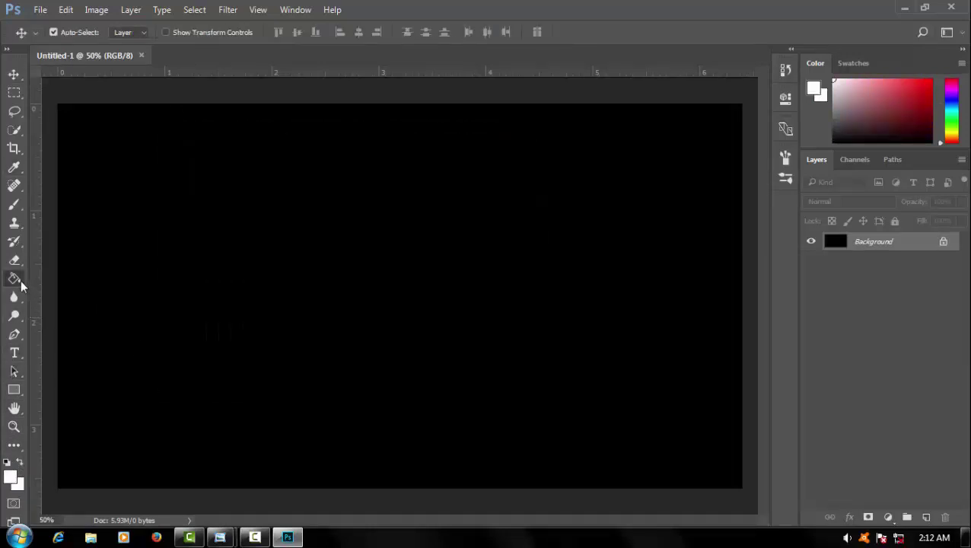
click(416, 325)
click(14, 74)
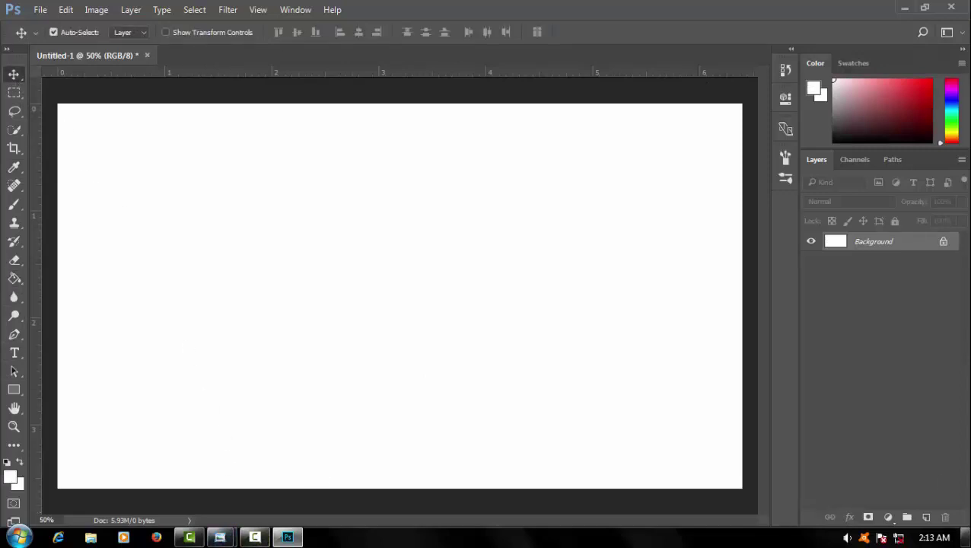
click(965, 536)
Place the Instagram PNG from the desktop into Untitled-1, scaled down and centred
drag(880, 181, 296, 493)
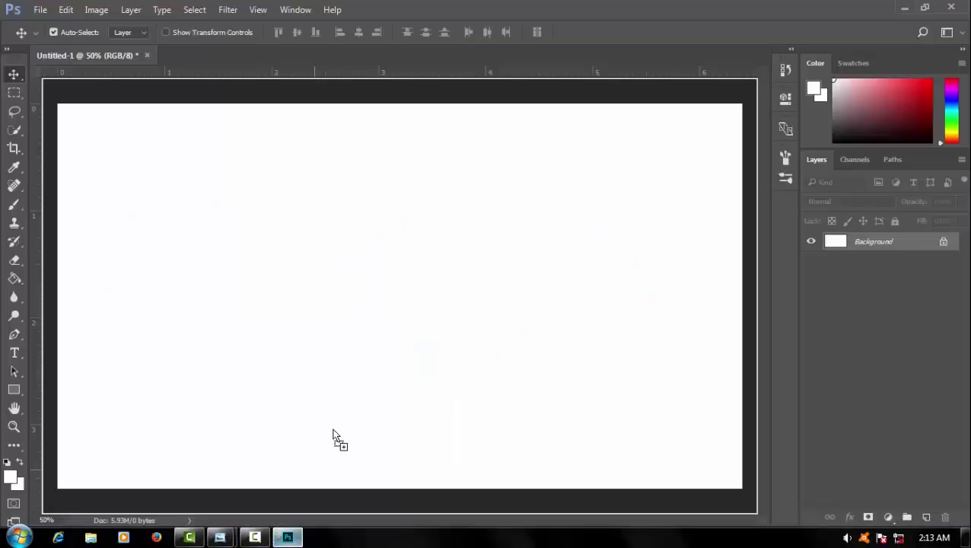
mouse_move(296, 493)
mouse_down()
mouse_move(463, 297)
mouse_move(427, 294)
mouse_up()
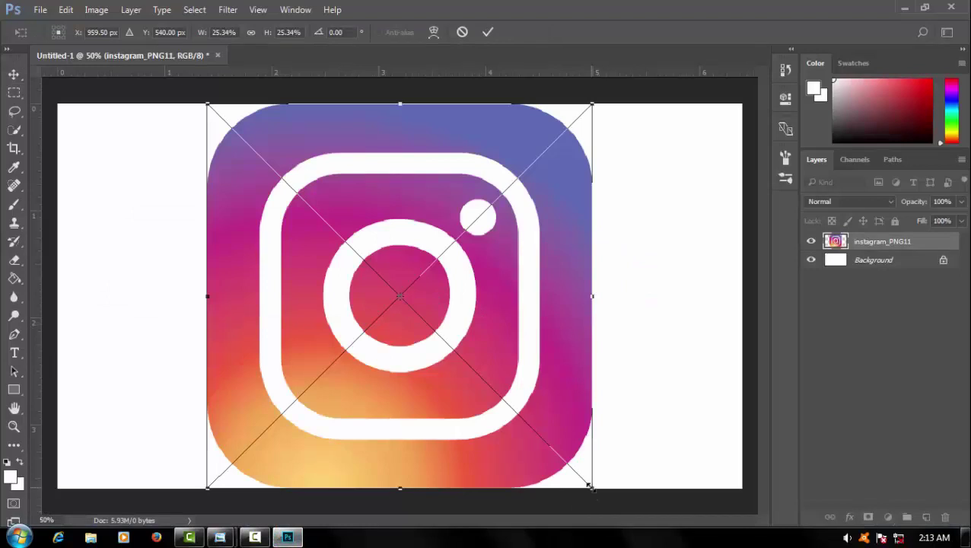
drag(590, 485, 369, 262)
drag(304, 236, 440, 362)
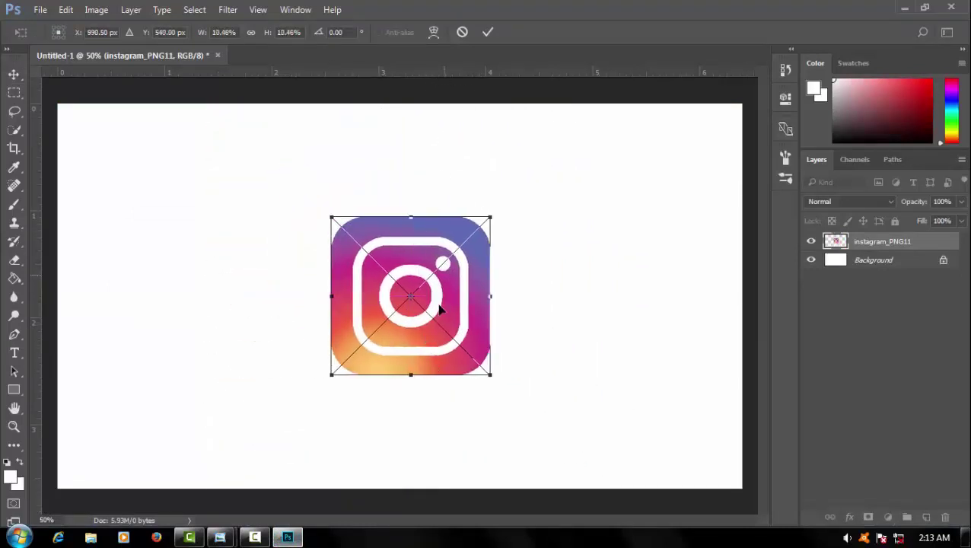
click(487, 33)
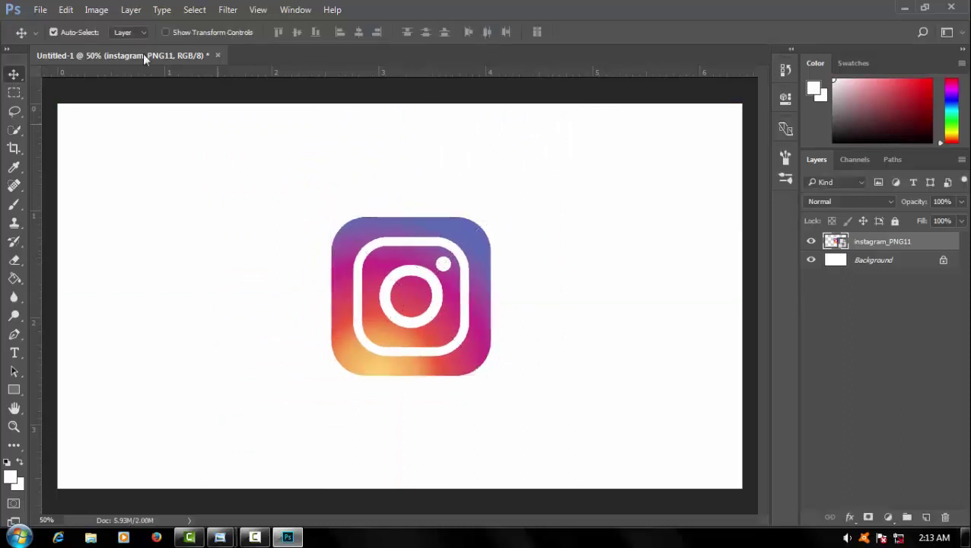
Create a second 1920×1080 document, Untitled-2, with a Black background
click(40, 10)
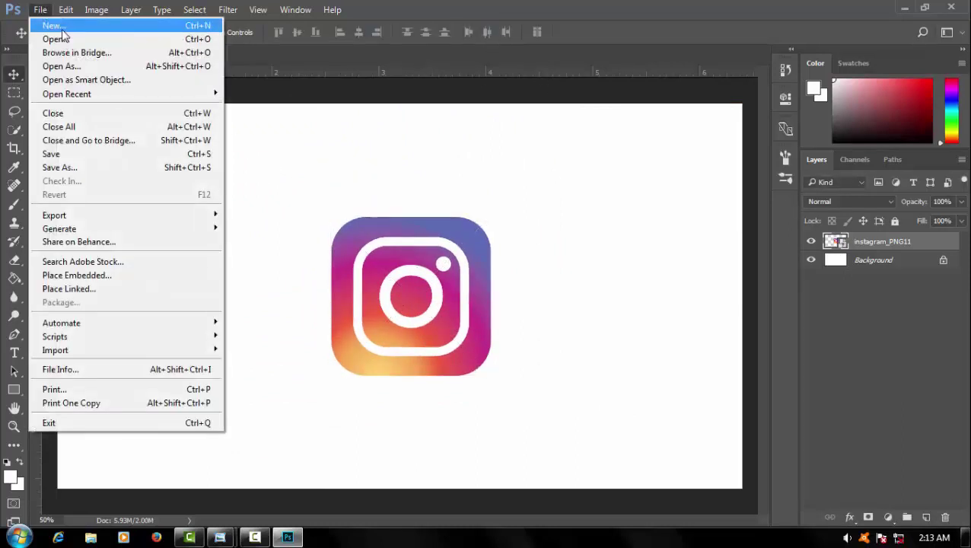
click(63, 29)
click(448, 261)
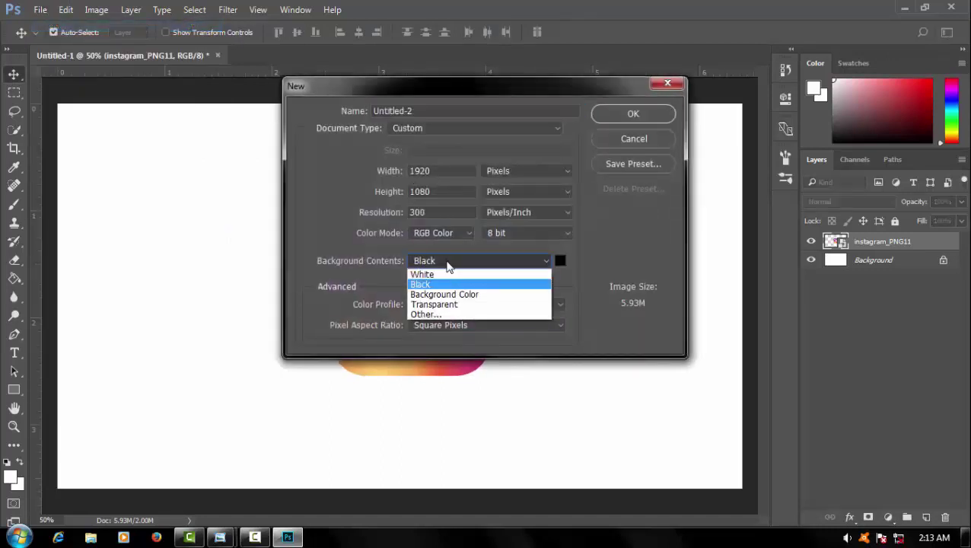
click(423, 285)
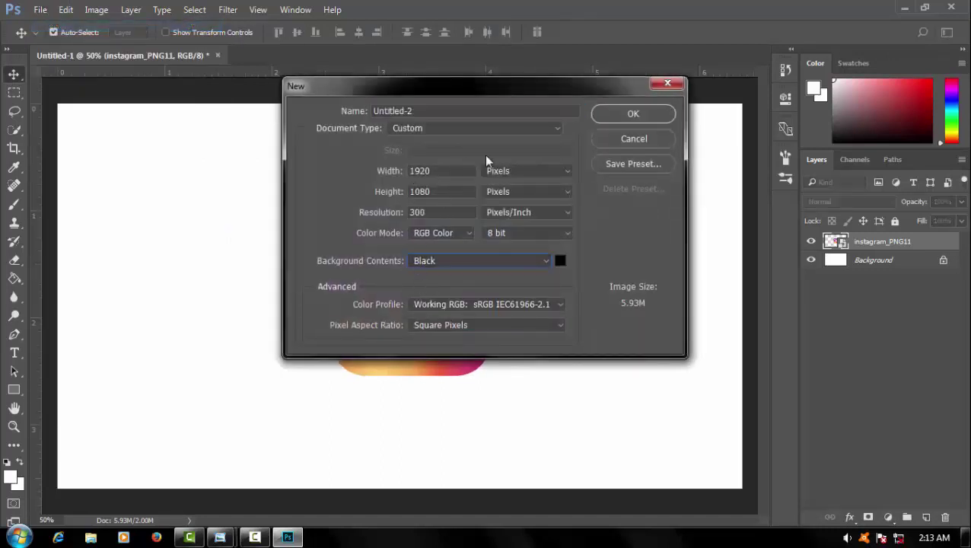
click(628, 116)
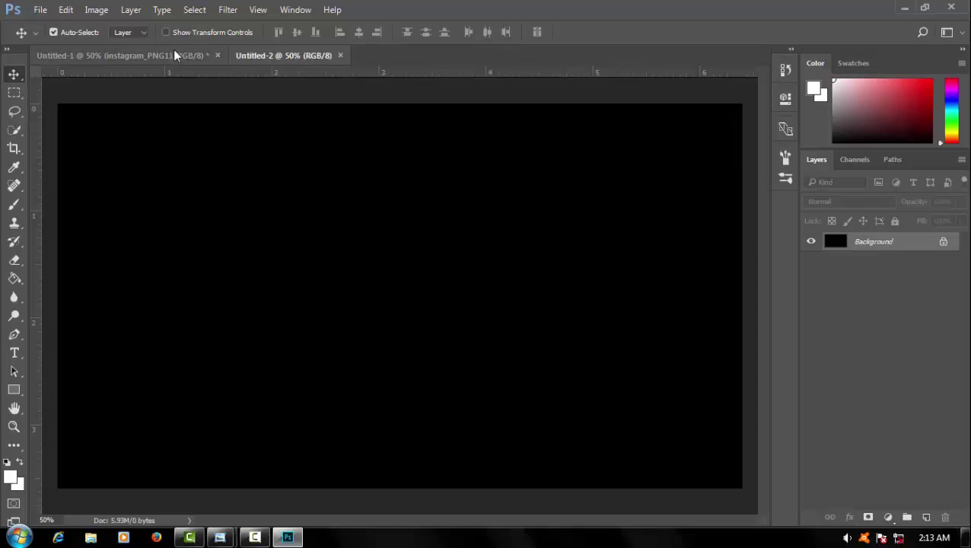
Copy the instagram_PNG11 layer from Untitled-1 into Untitled-2
click(172, 53)
drag(415, 261, 371, 285)
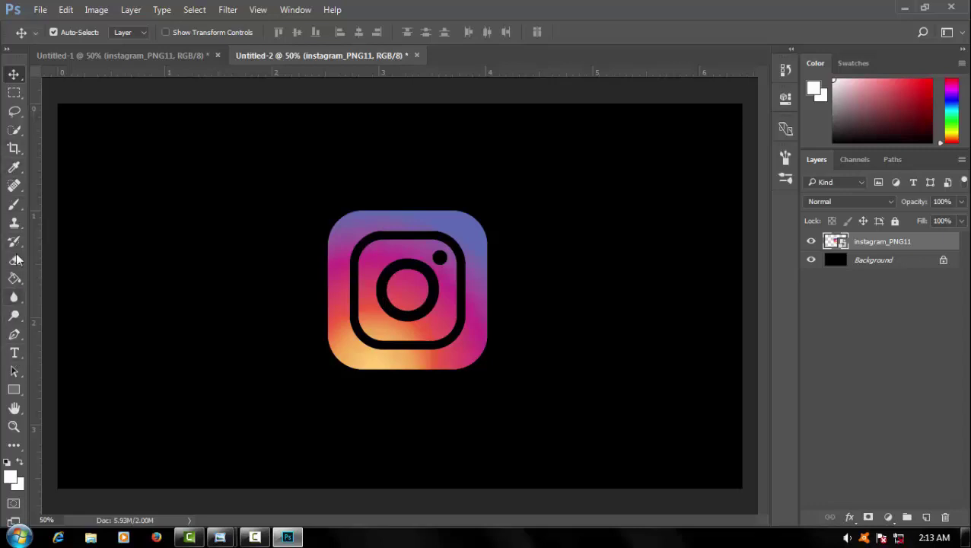
click(14, 278)
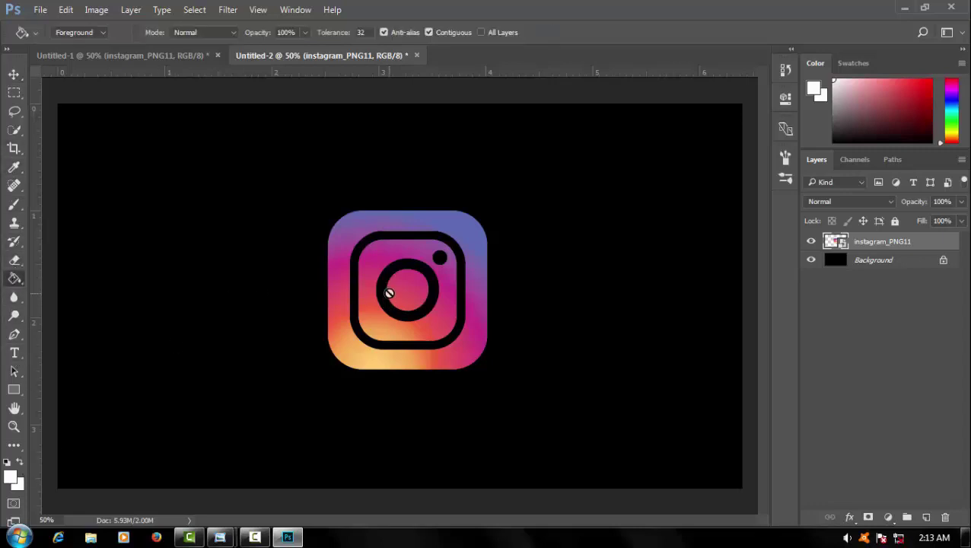
Rasterize the Untitled-2 icon layer and fill its upper gradient white
scroll(385, 289, up, 3)
click(310, 277)
click(466, 223)
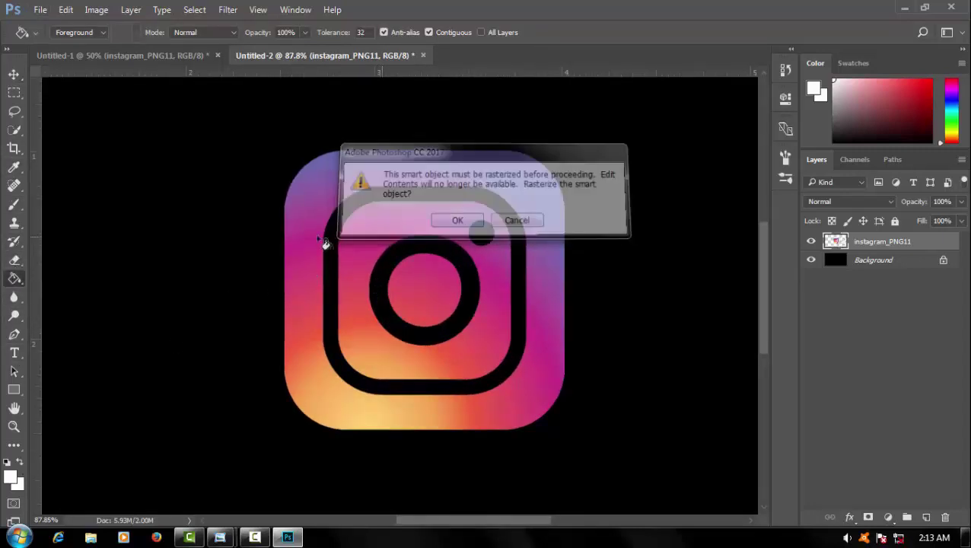
click(307, 244)
click(319, 200)
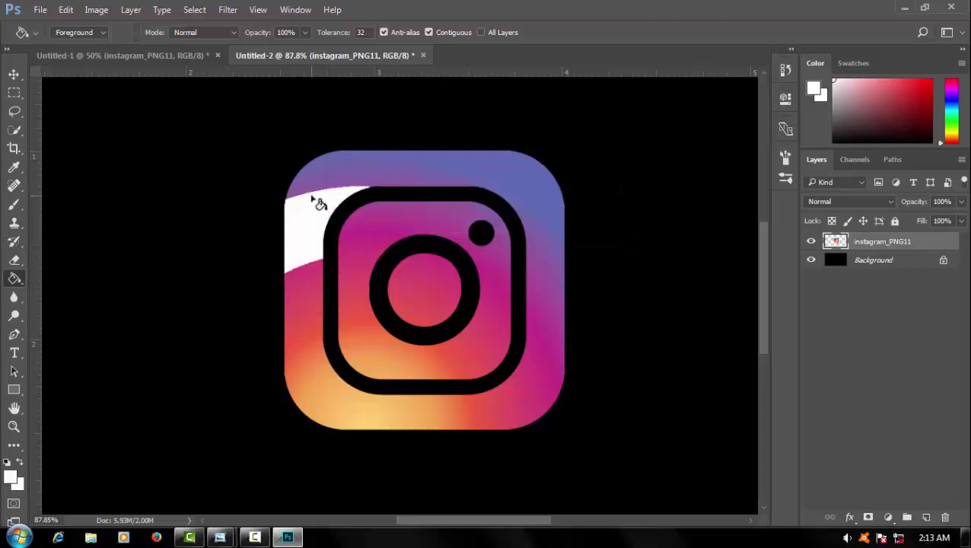
click(347, 177)
click(472, 166)
Fill the icon's right edge, lower pink, orange and yellow areas, and left stripes white
click(551, 312)
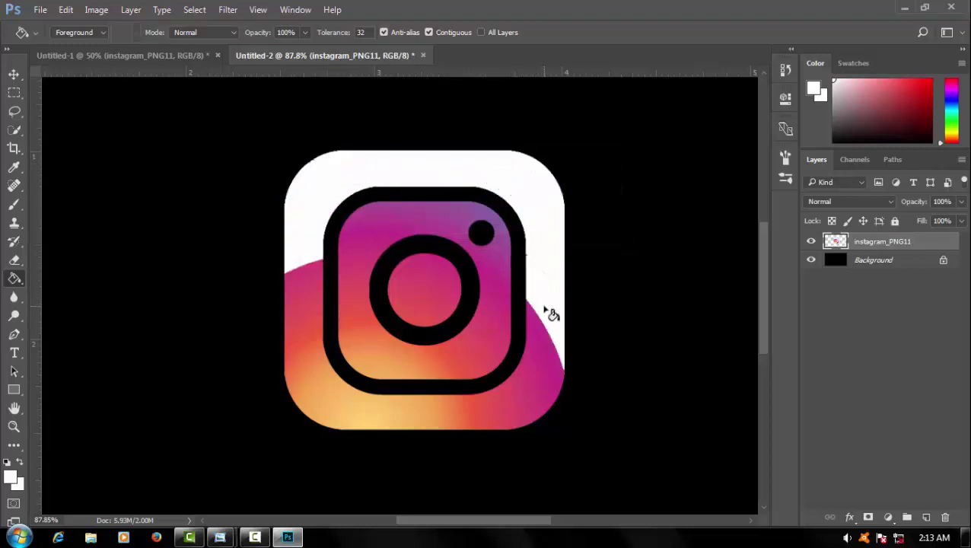
click(545, 357)
click(468, 415)
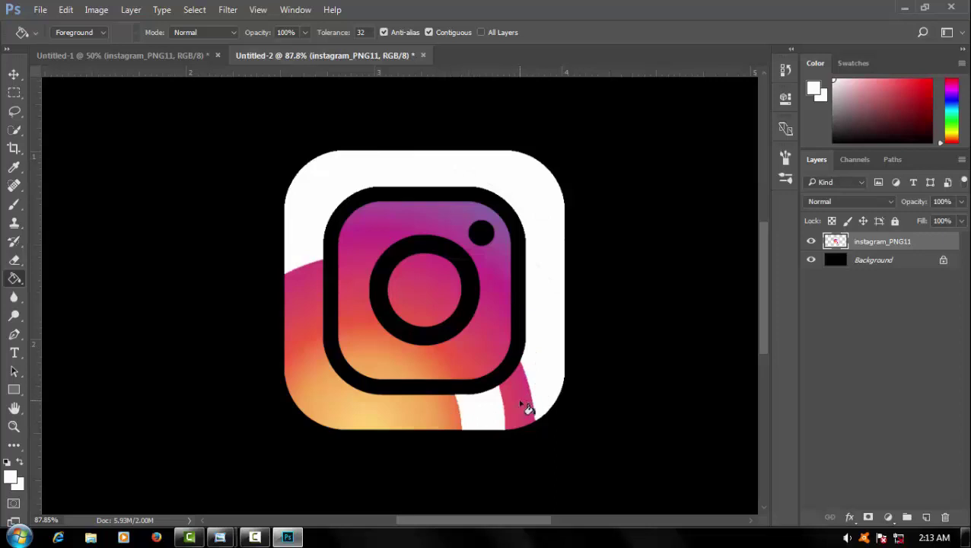
click(526, 407)
click(430, 411)
click(456, 414)
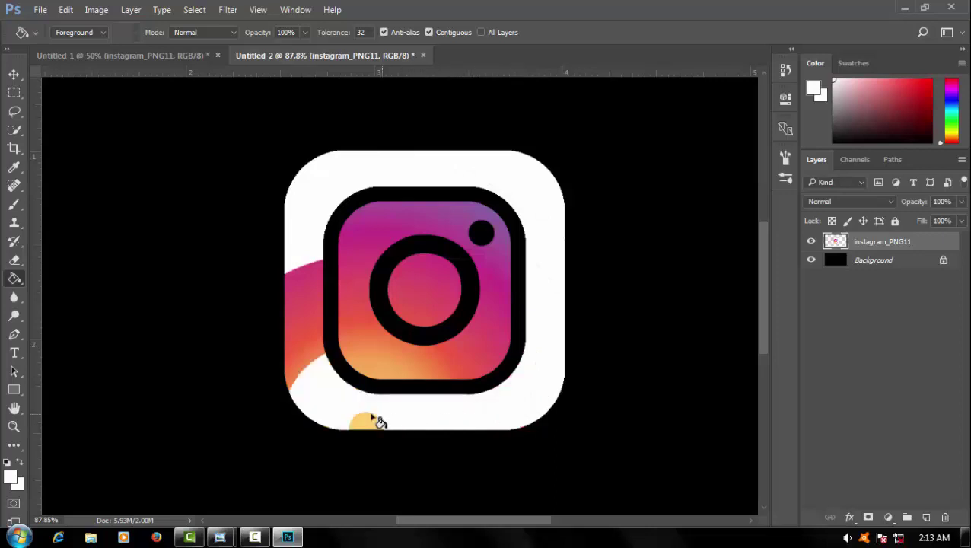
click(368, 426)
click(315, 360)
click(309, 319)
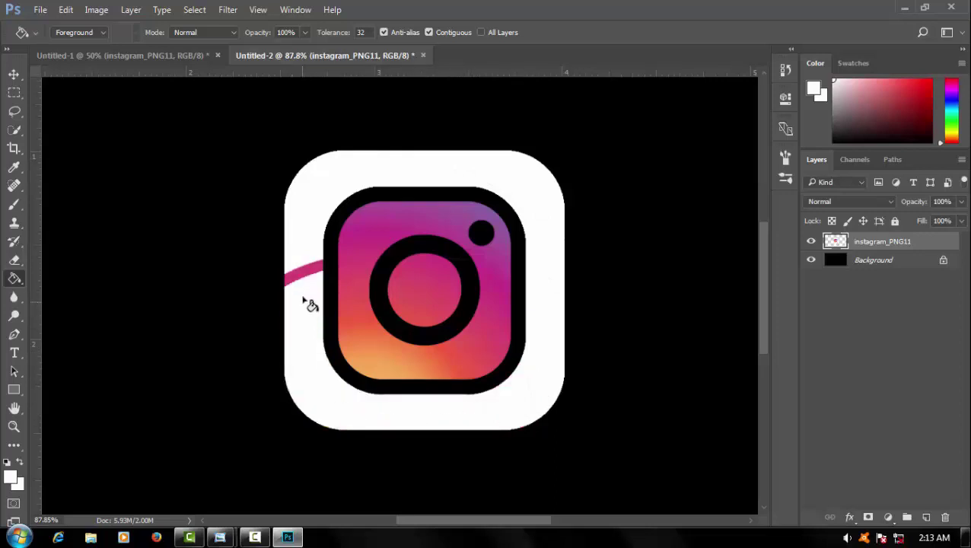
click(306, 274)
Whiten the gradients, pink stripe and inner circle inside the camera outline
click(409, 229)
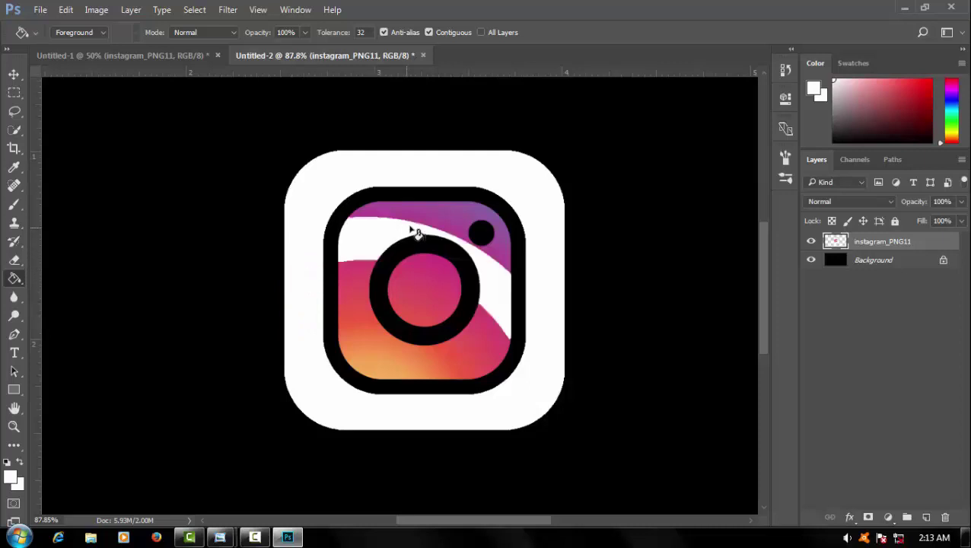
click(447, 218)
click(461, 215)
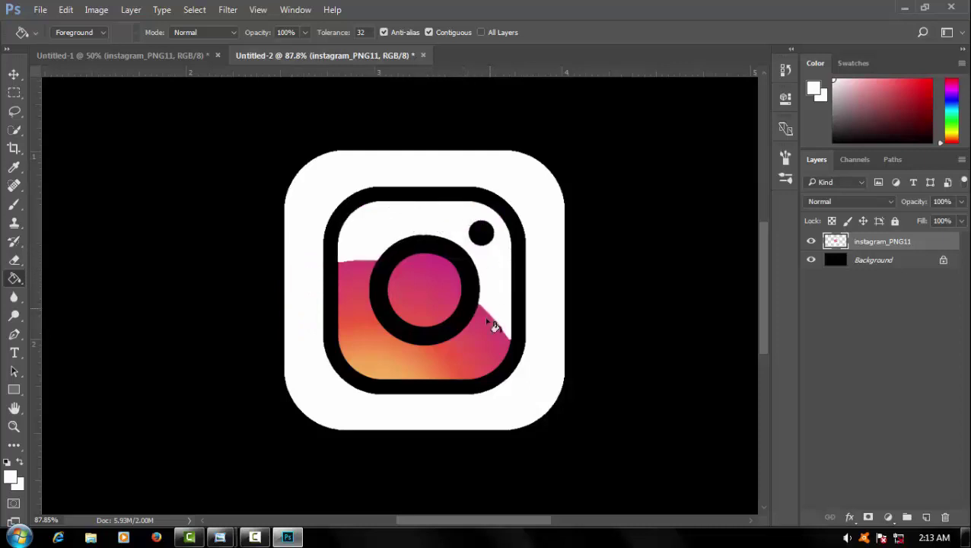
click(484, 350)
click(450, 365)
click(377, 366)
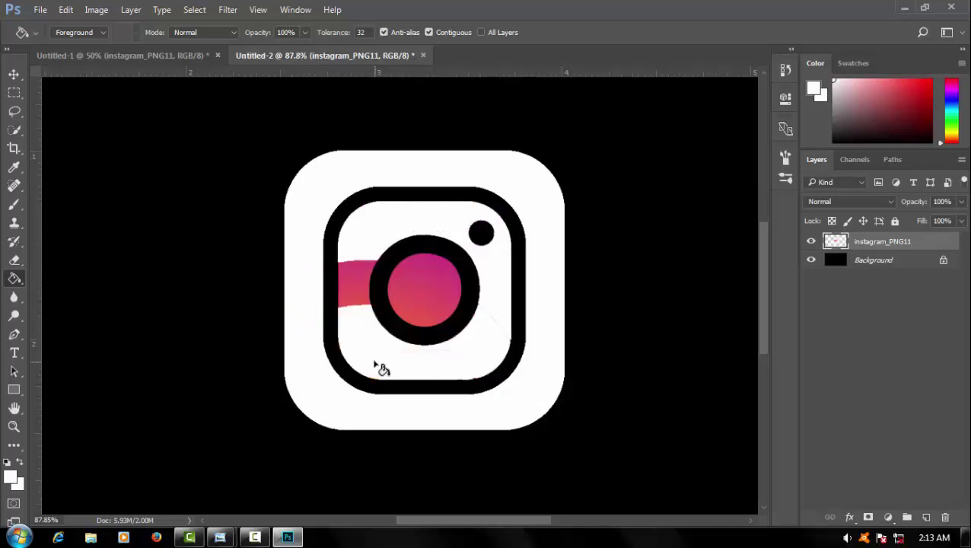
click(364, 287)
click(361, 264)
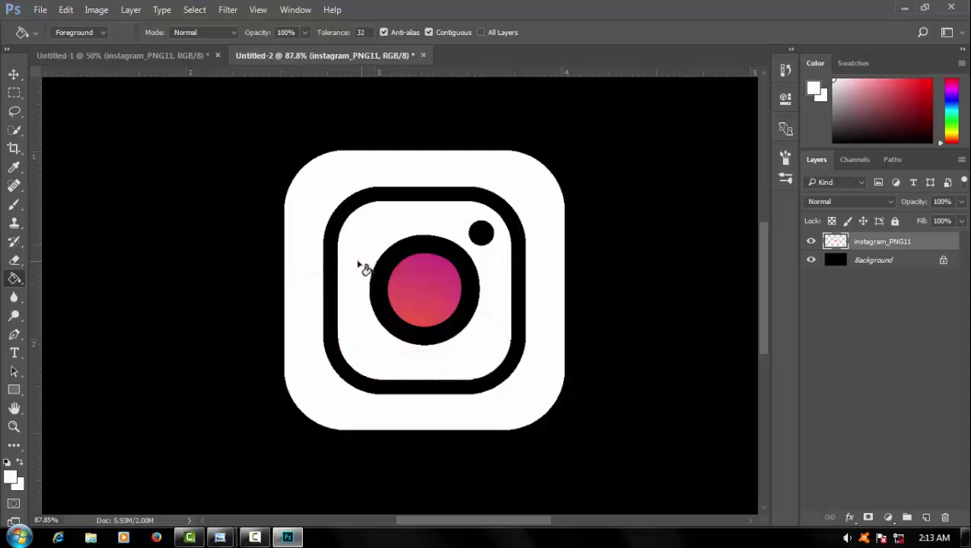
click(438, 301)
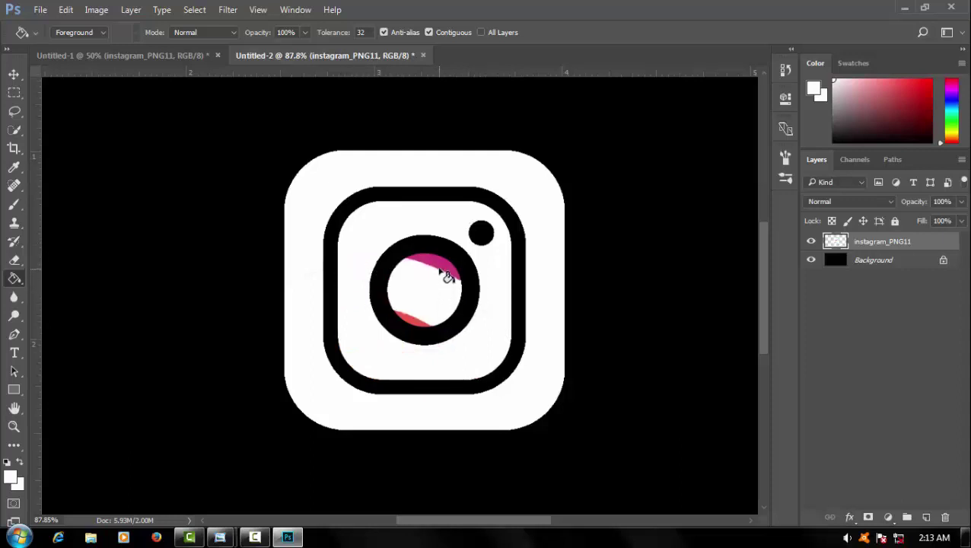
click(452, 271)
click(425, 325)
click(88, 57)
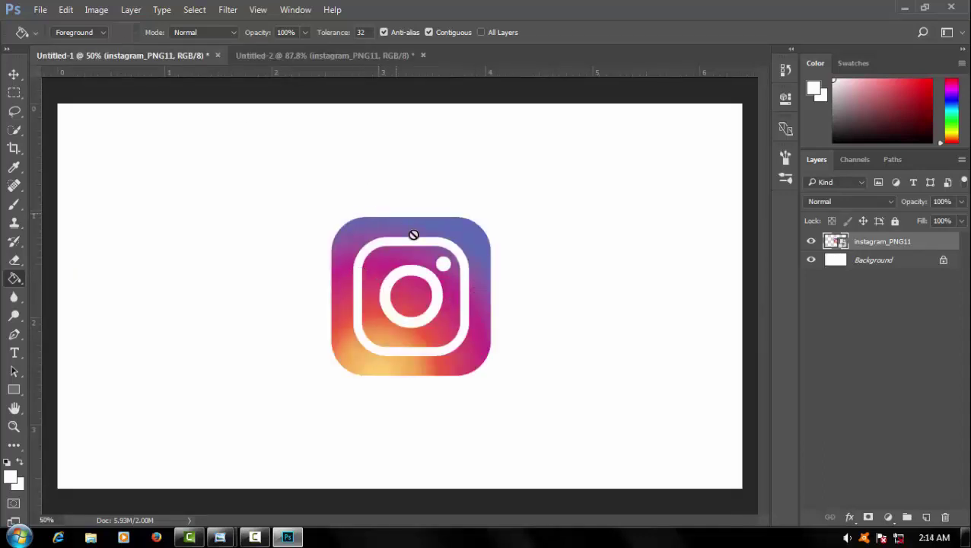
Delete the instagram_PNG11 layer from Untitled-1 and place the Facebook splash image there
drag(939, 244, 945, 517)
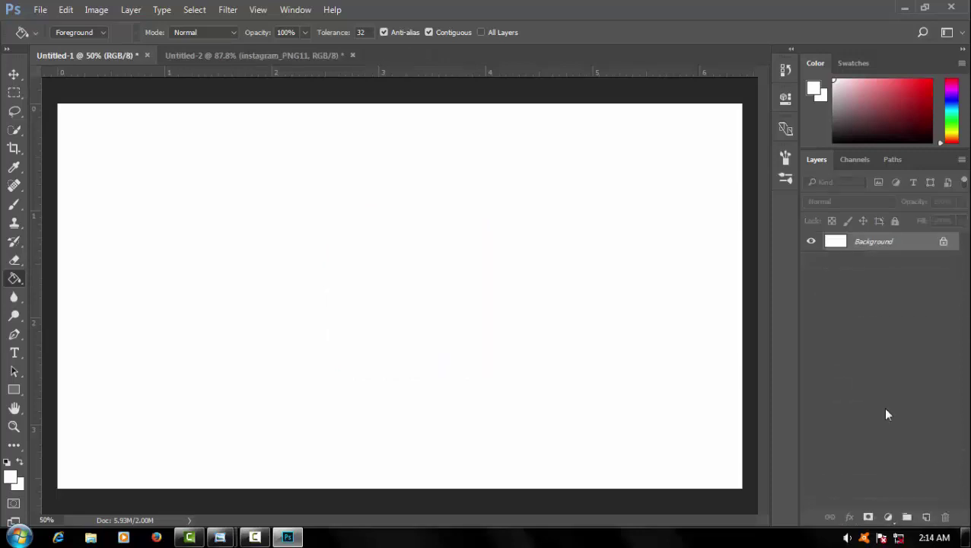
click(905, 8)
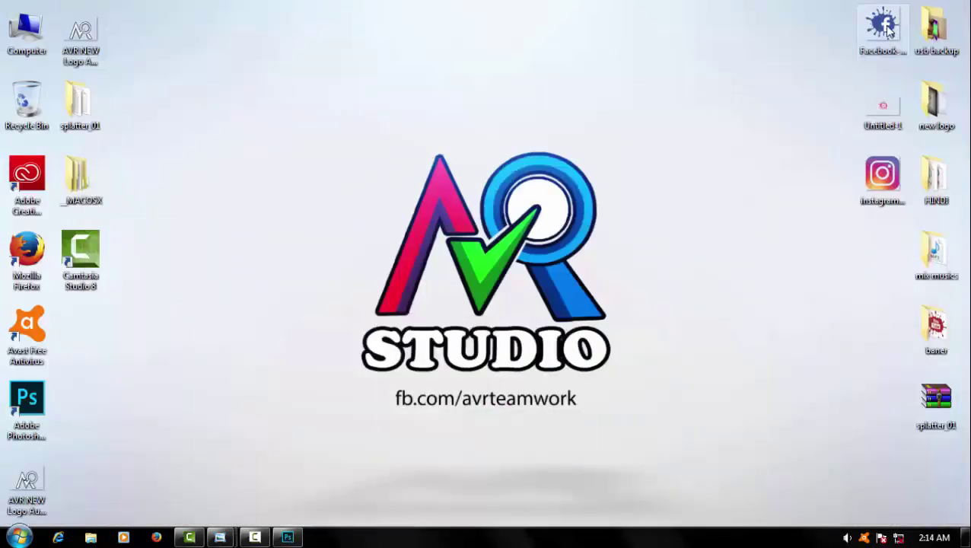
drag(883, 27, 295, 541)
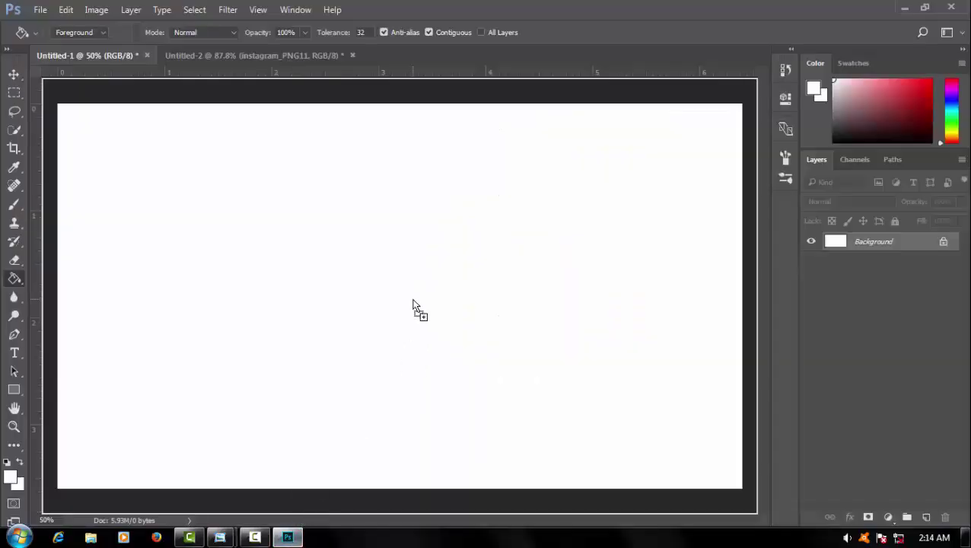
drag(296, 540, 444, 306)
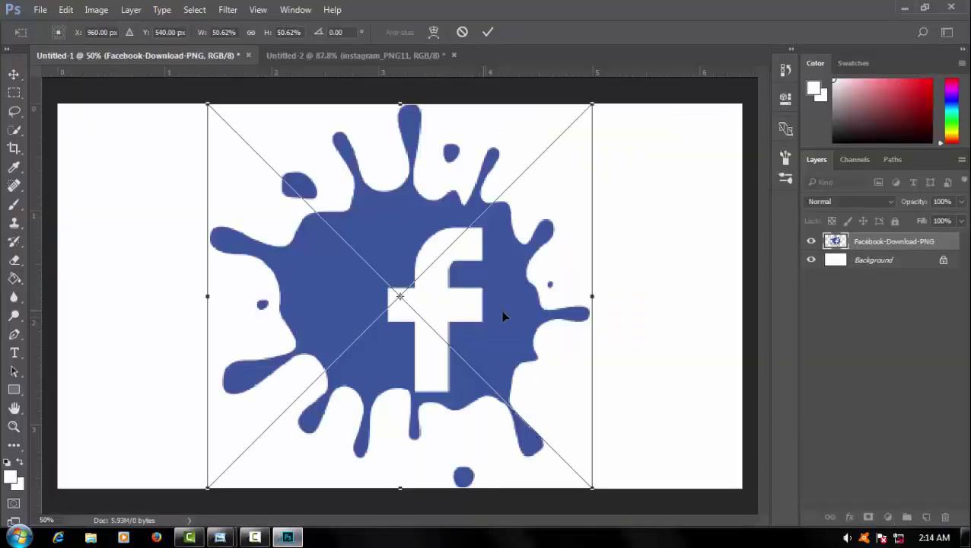
Scale the Facebook splash to about 38%, nudge it left of centre and commit
drag(592, 488, 496, 392)
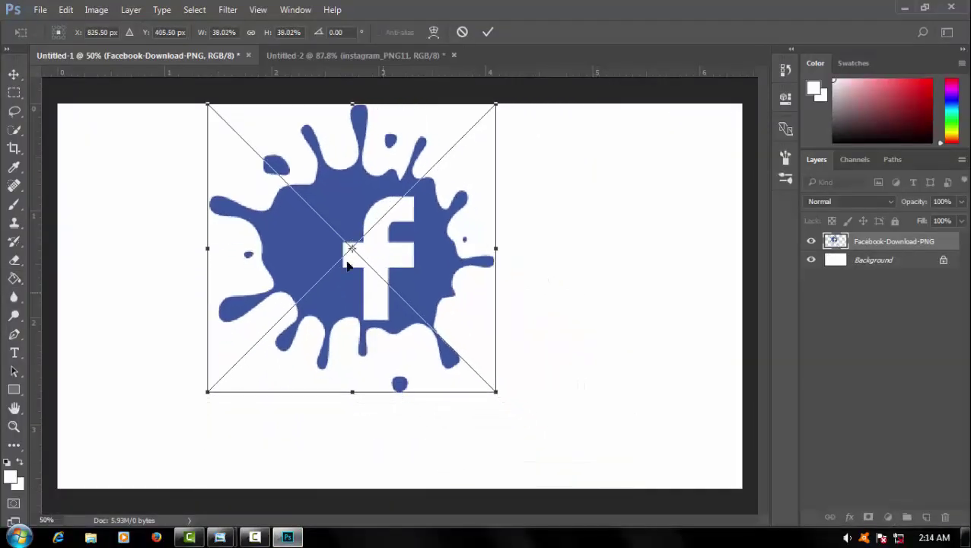
drag(398, 256, 417, 275)
click(488, 30)
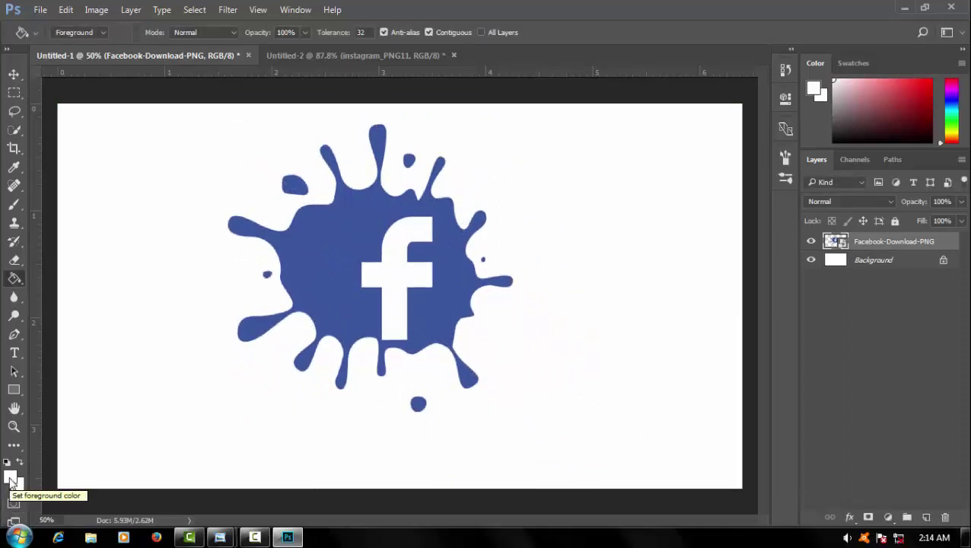
Select the Brush, rasterize the Facebook layer and sample the splash blue 39569b
right_click(14, 278)
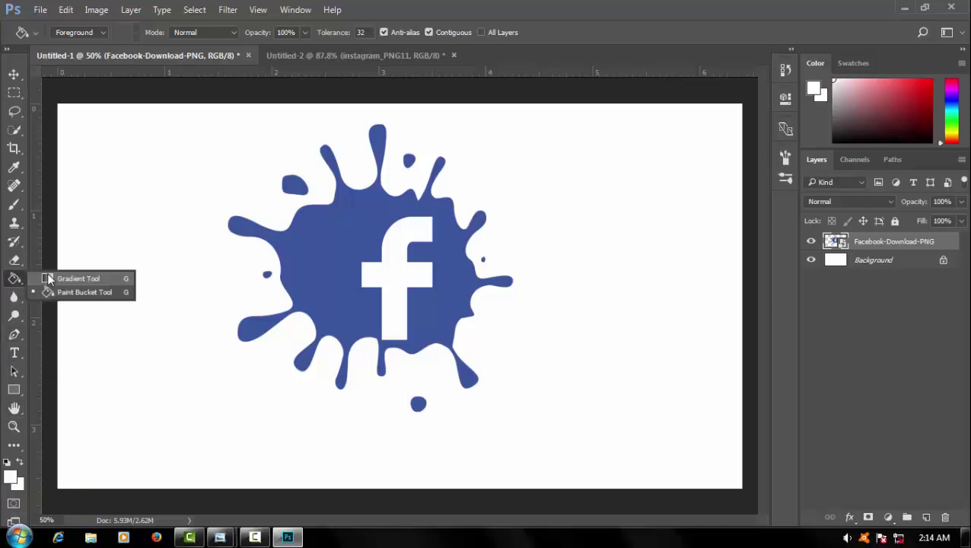
click(14, 204)
click(61, 203)
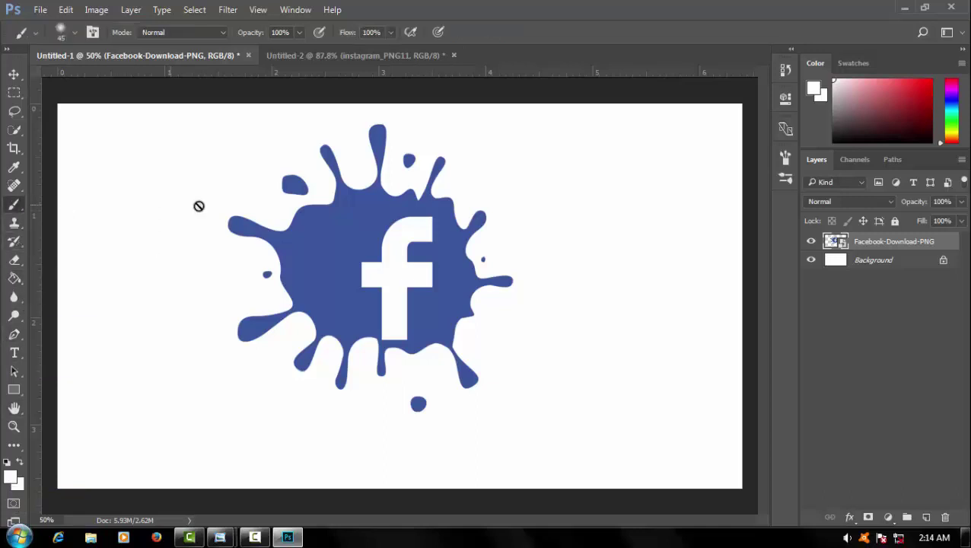
click(321, 248)
click(444, 221)
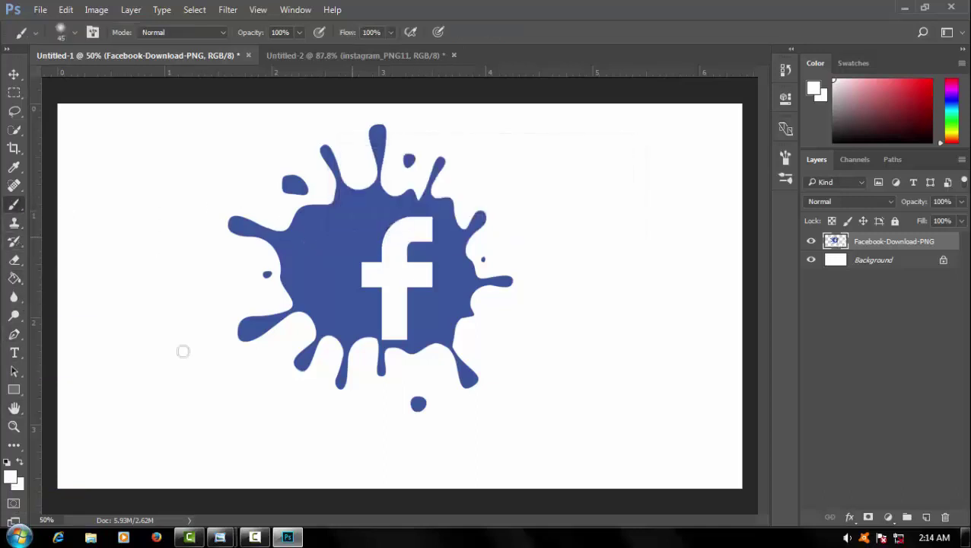
click(13, 479)
drag(389, 130, 713, 274)
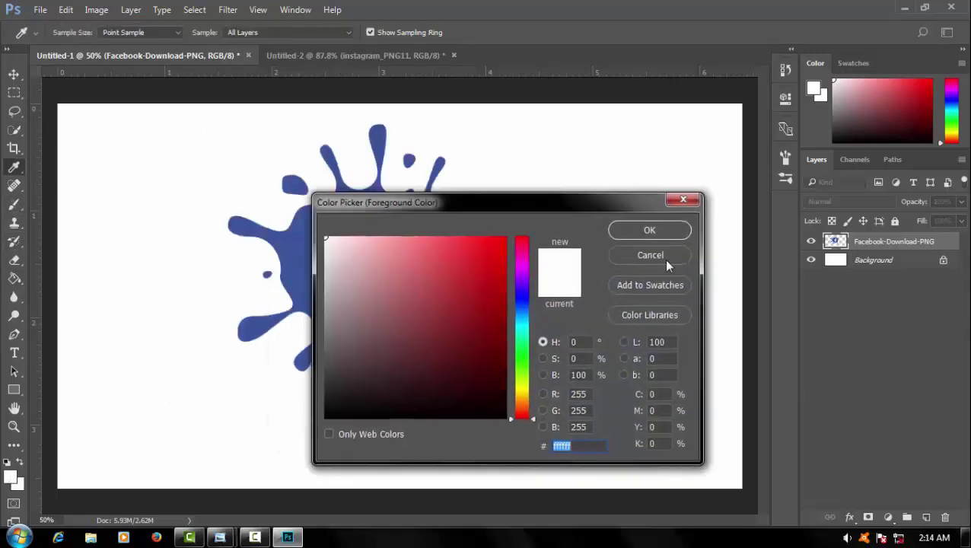
click(333, 251)
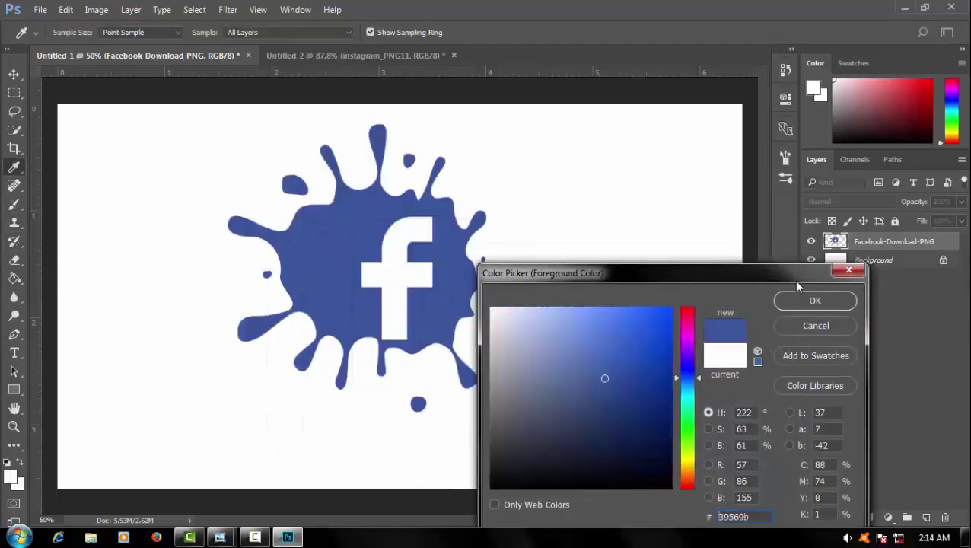
click(819, 301)
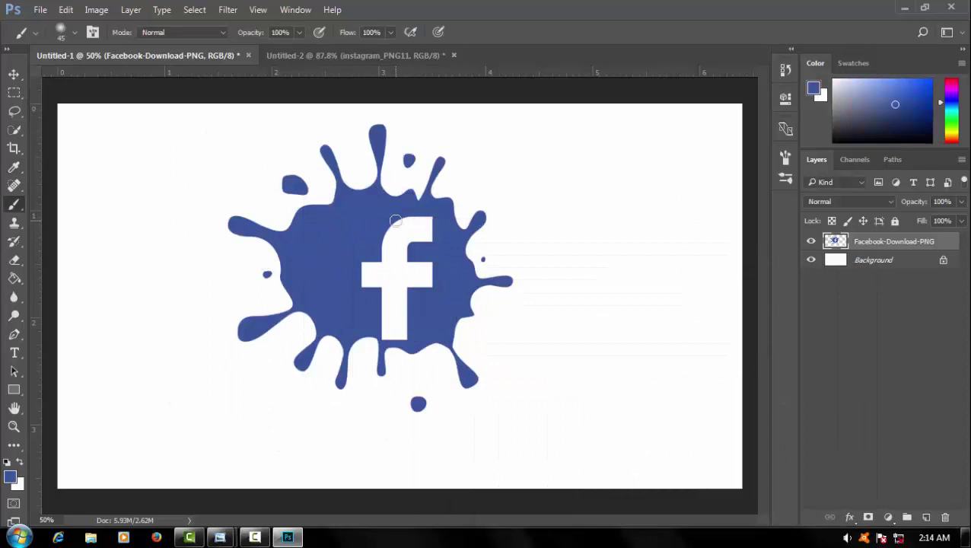
Paint over the white Facebook f in blue with a slightly larger brush
mouse_move(396, 221)
mouse_down()
mouse_move(410, 240)
mouse_move(433, 237)
mouse_move(396, 288)
mouse_move(392, 262)
mouse_move(383, 271)
mouse_move(455, 271)
mouse_move(427, 277)
mouse_up()
key(bracketright)
key(bracketright)
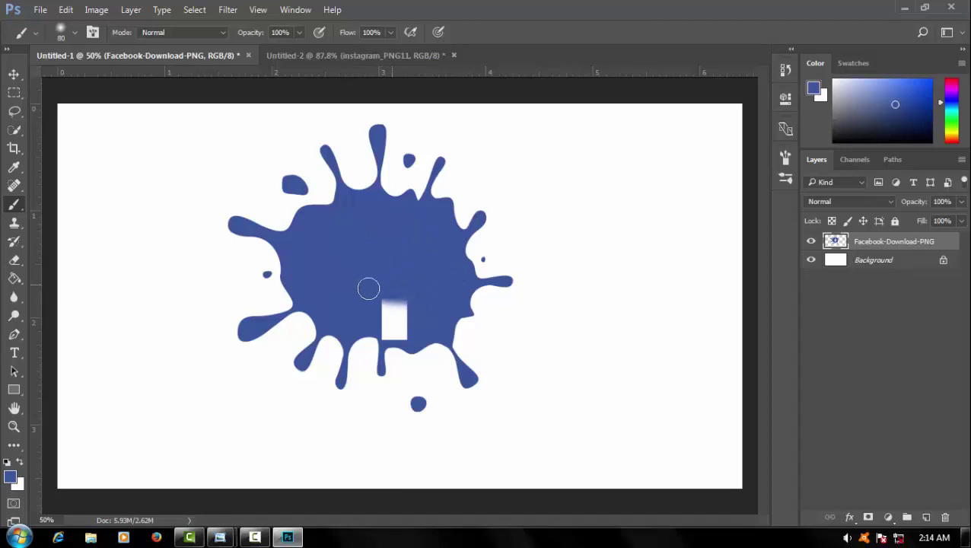
mouse_move(369, 289)
mouse_down()
mouse_move(395, 312)
mouse_move(397, 330)
mouse_move(396, 310)
mouse_up()
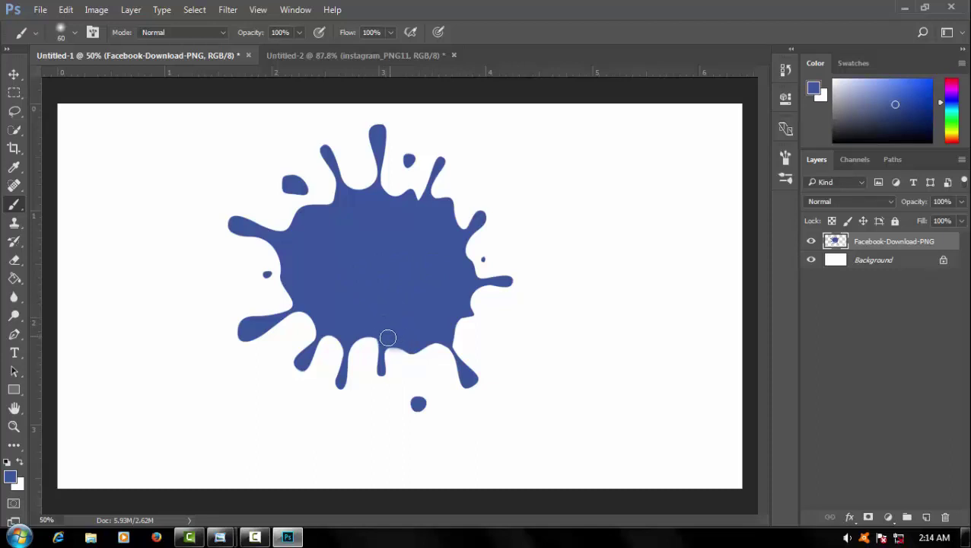
click(15, 75)
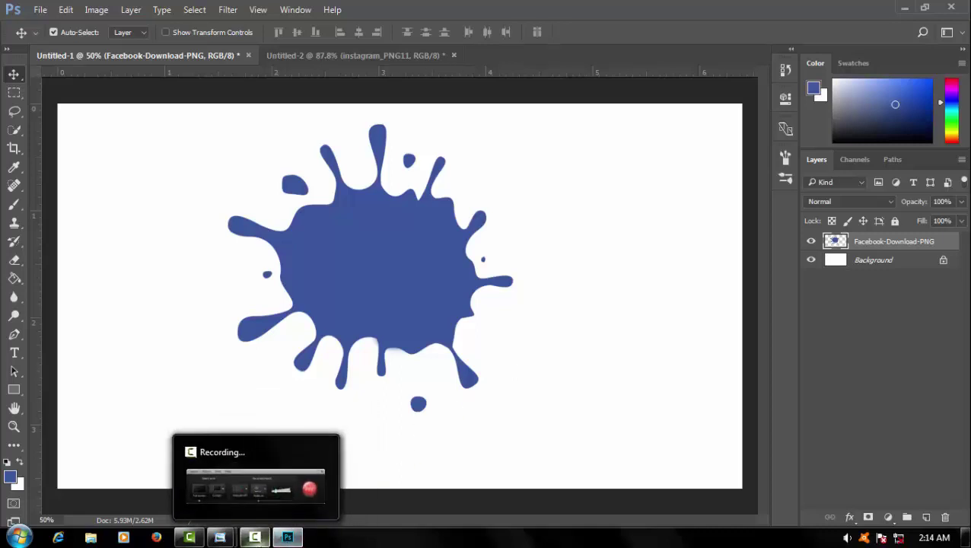
Set the foreground colour to magenta fa49ca using the hue slider and colour field
click(291, 56)
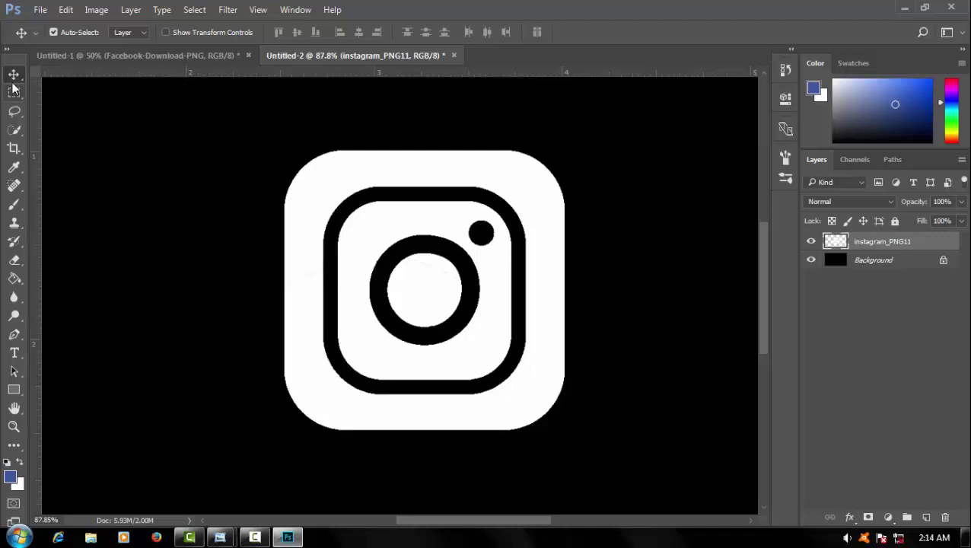
click(60, 53)
click(11, 478)
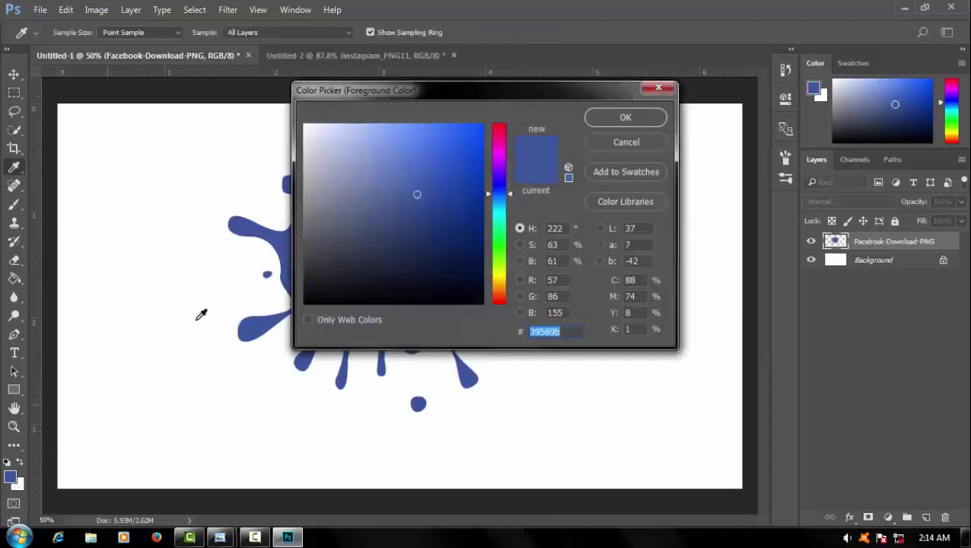
drag(496, 291, 496, 294)
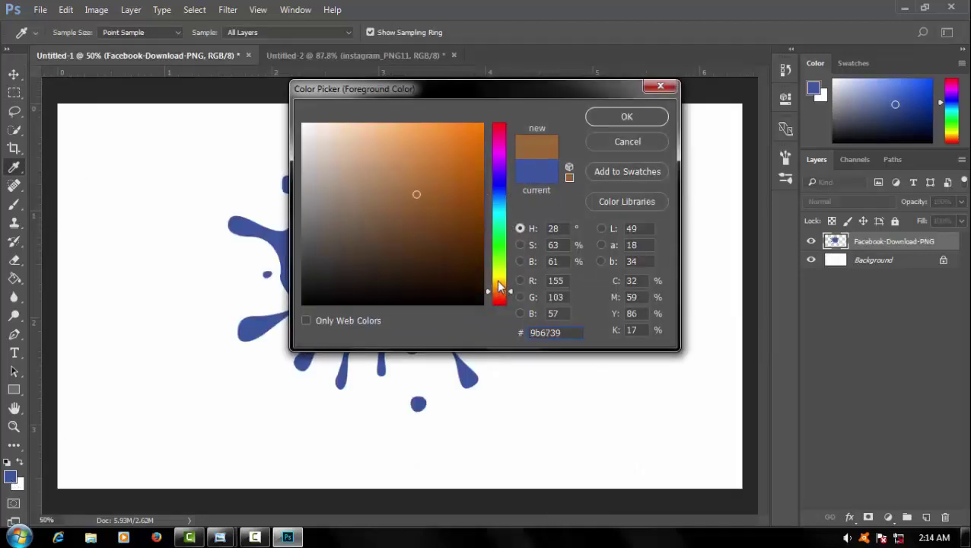
click(433, 139)
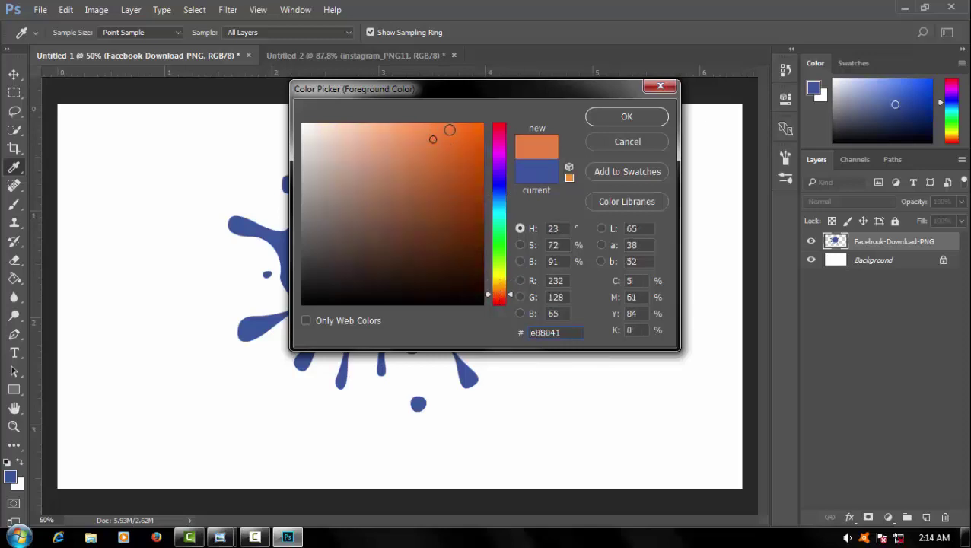
click(450, 130)
drag(496, 163, 500, 147)
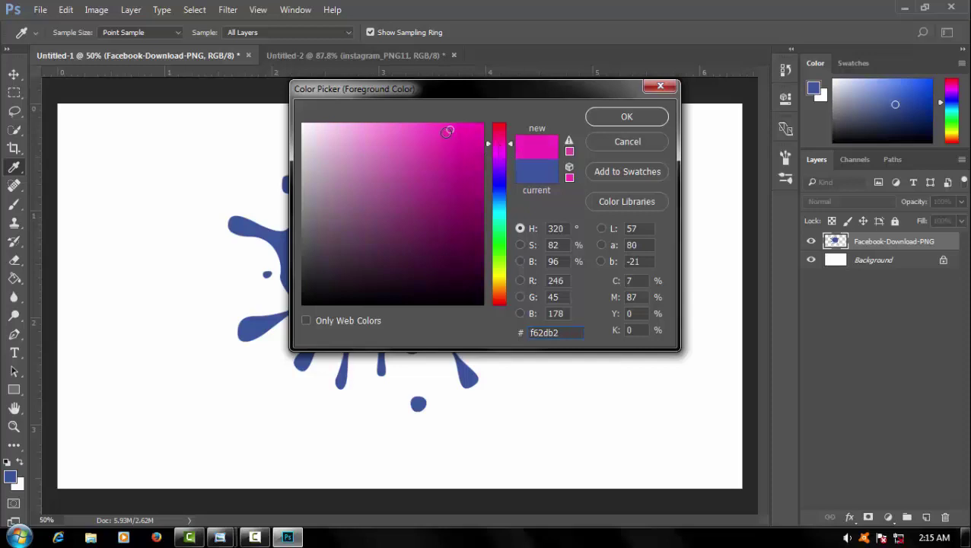
drag(448, 131, 431, 127)
drag(495, 160, 498, 157)
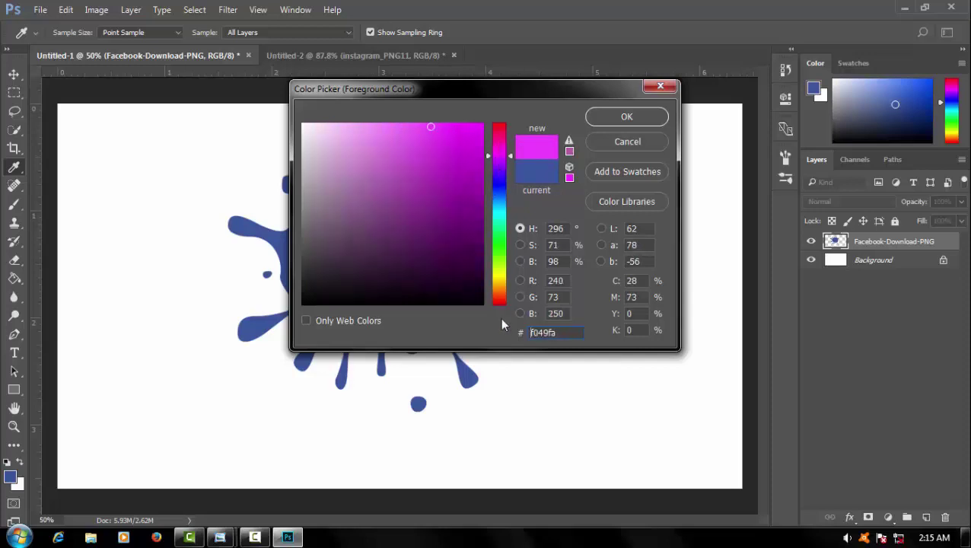
click(501, 292)
click(503, 147)
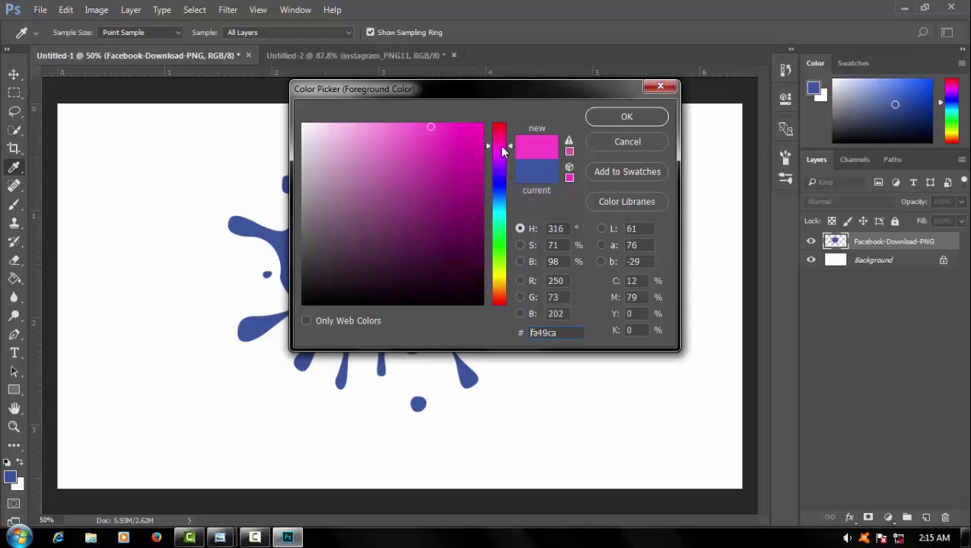
click(626, 116)
key(v)
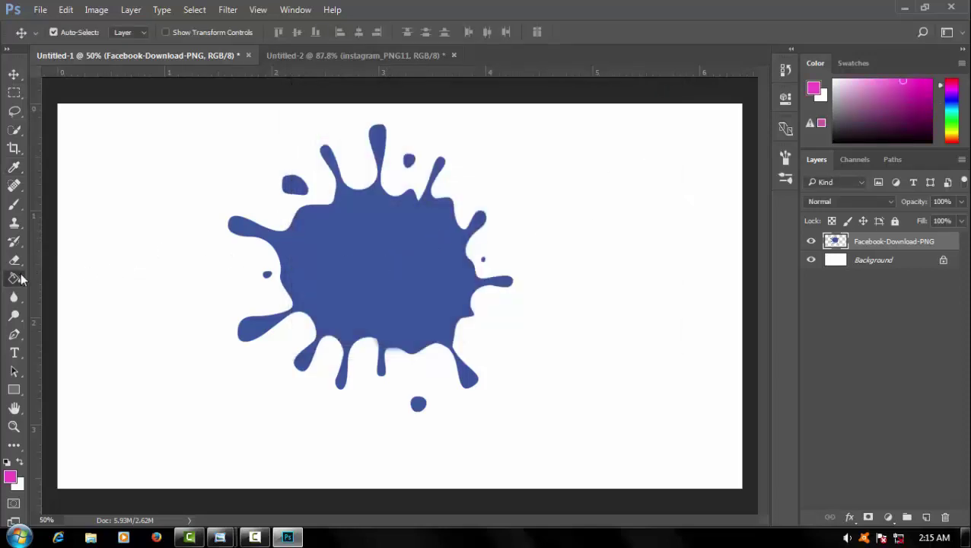
Fill the main splash and its four small drops with magenta using the Paint Bucket
click(13, 278)
click(76, 278)
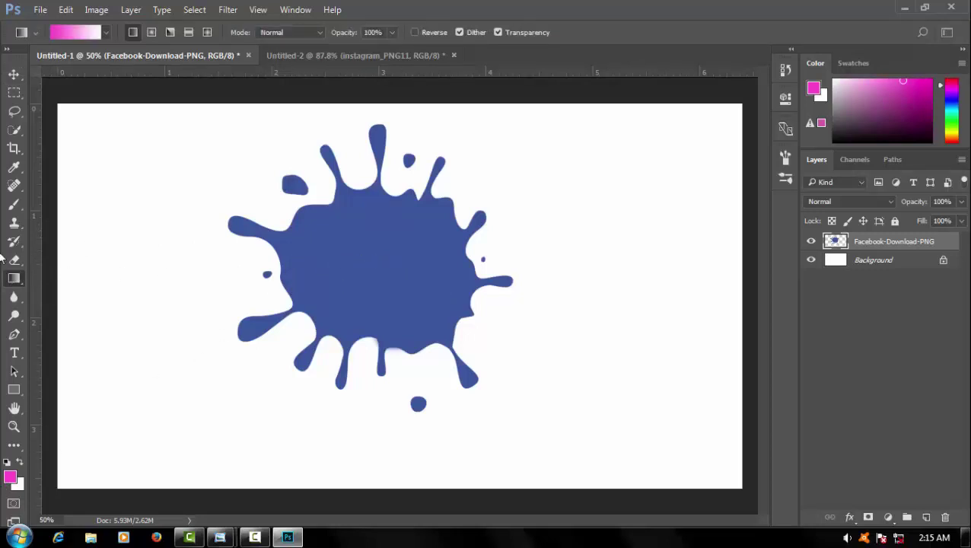
click(14, 278)
click(61, 297)
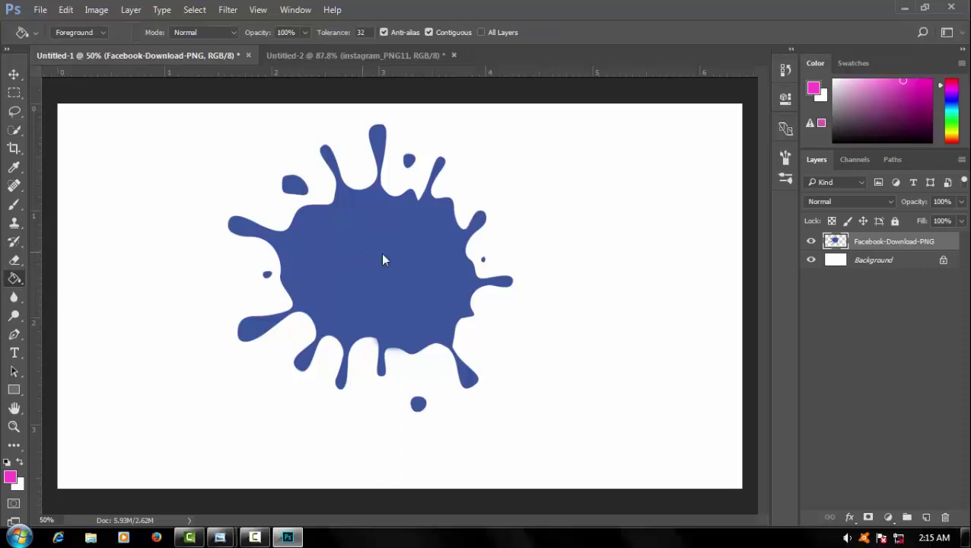
click(383, 257)
click(294, 186)
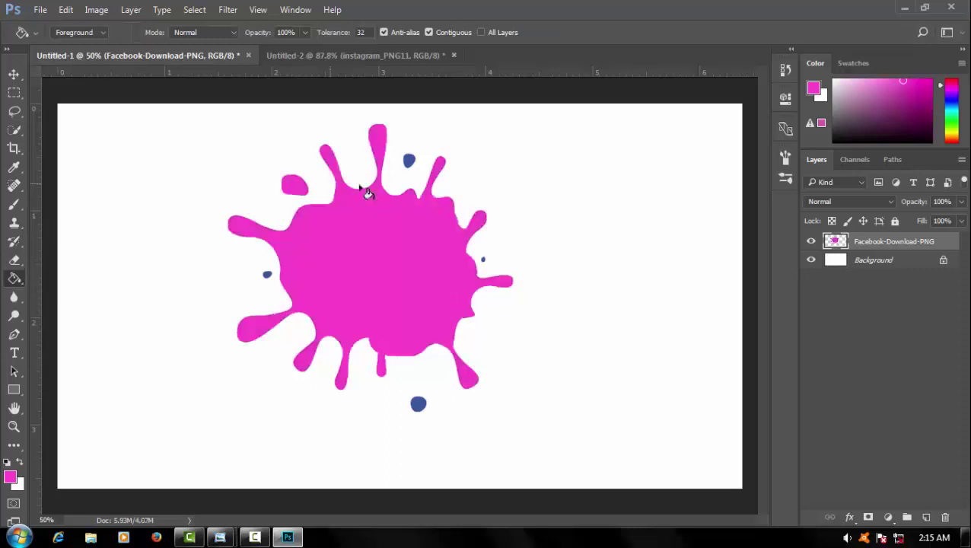
click(409, 162)
click(417, 403)
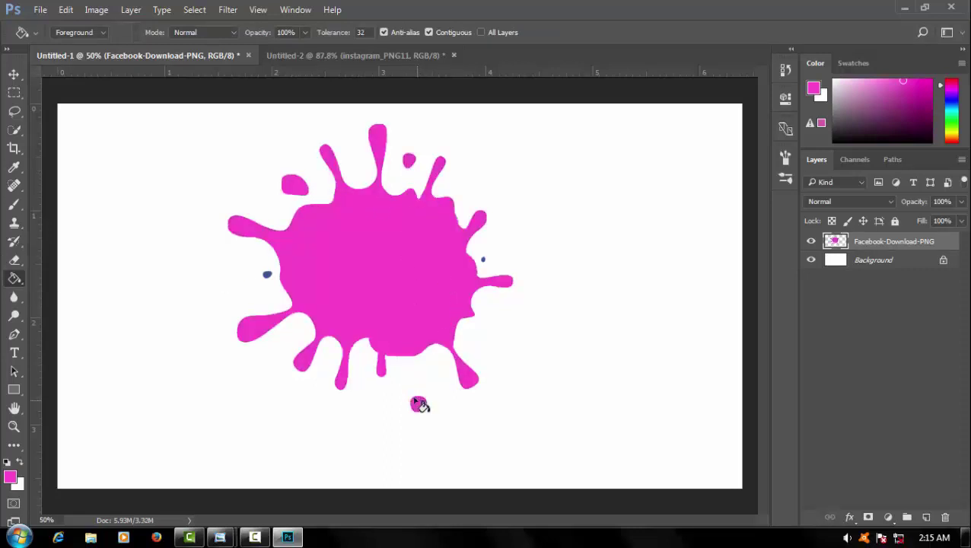
click(267, 275)
Copy the white Instagram icon onto the splash, scale it to about 65% and centre it
click(13, 74)
click(291, 55)
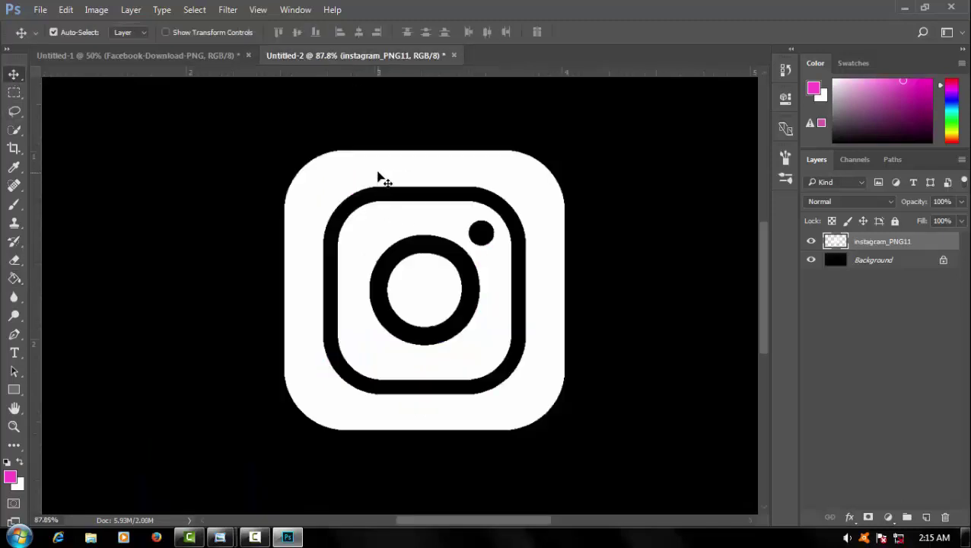
mouse_move(381, 177)
mouse_down()
mouse_move(207, 57)
mouse_move(399, 284)
mouse_move(386, 259)
mouse_up()
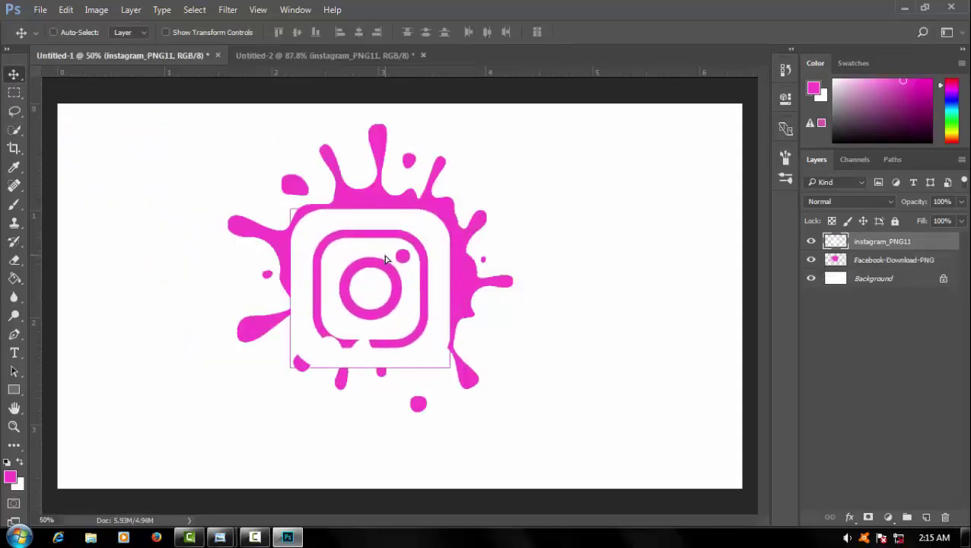
key(ctrl+t)
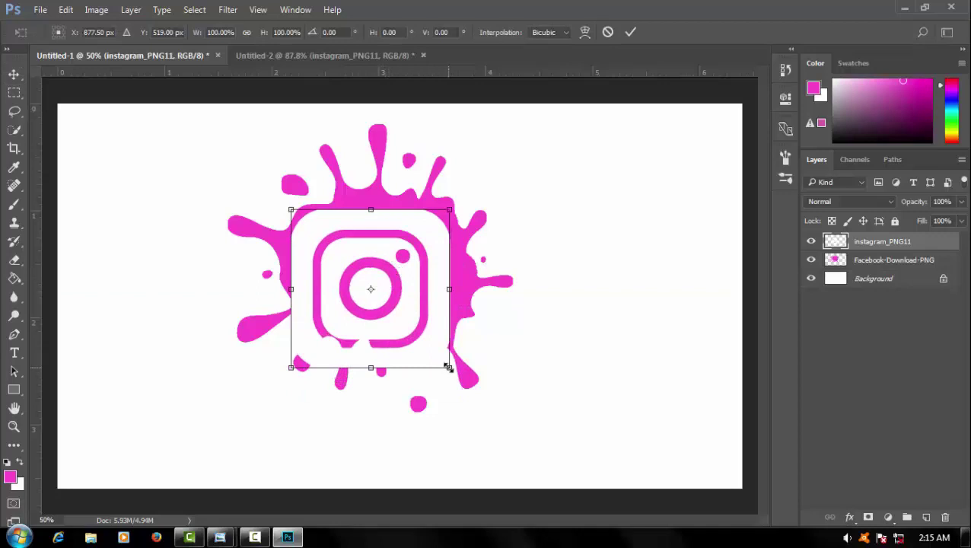
mouse_move(448, 368)
mouse_down()
mouse_move(395, 312)
mouse_move(406, 291)
mouse_up()
click(631, 32)
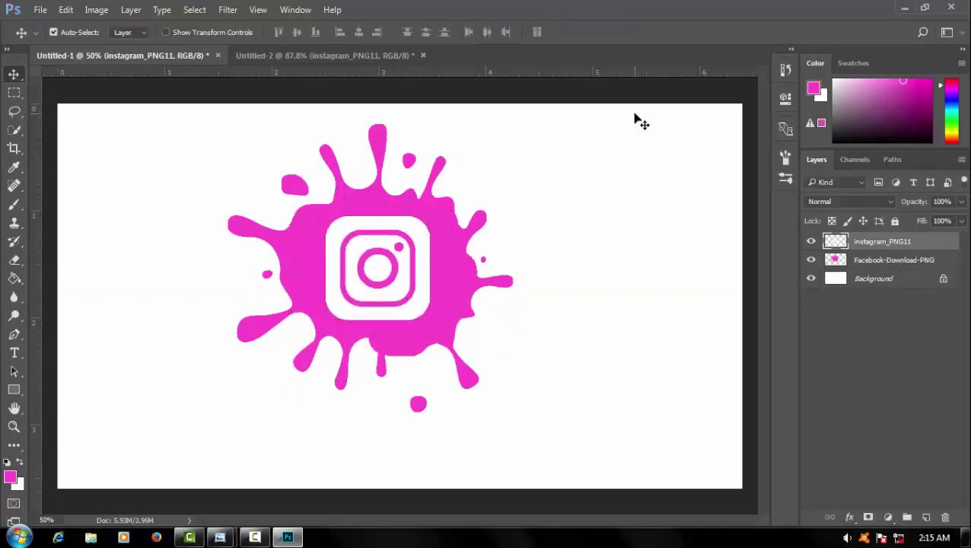
scroll(456, 243, down, 2)
scroll(400, 297, up, 1)
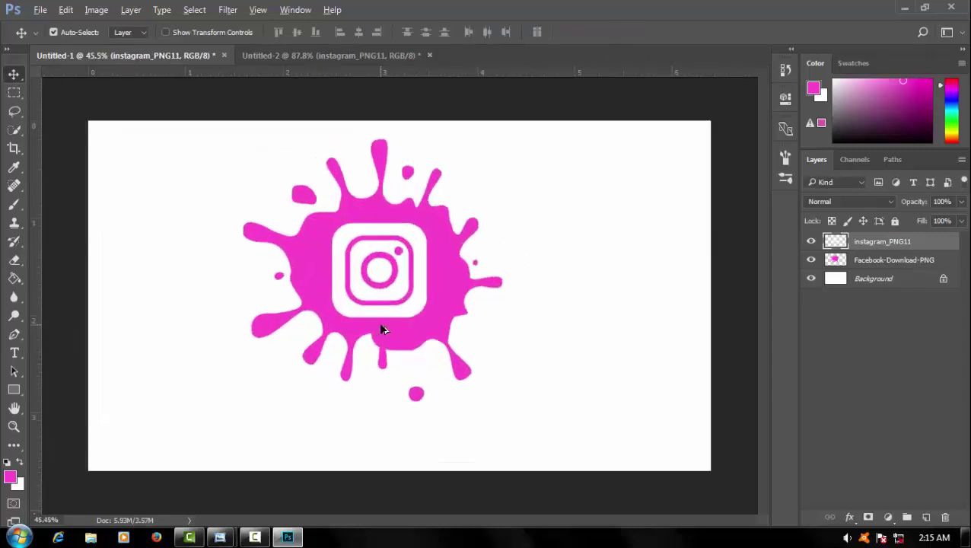
Hide the white Background layer so the magenta splash and white icon show on transparency
click(812, 280)
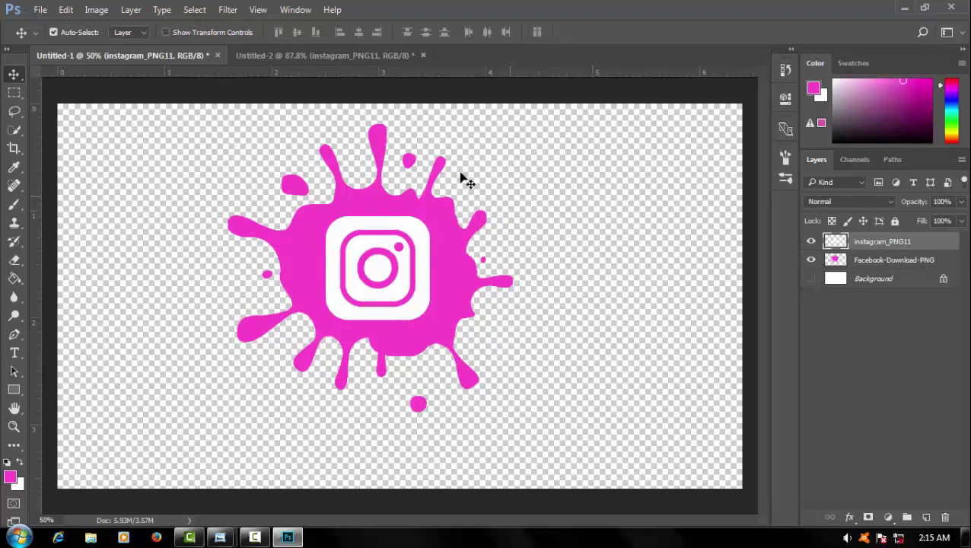
click(811, 280)
click(40, 9)
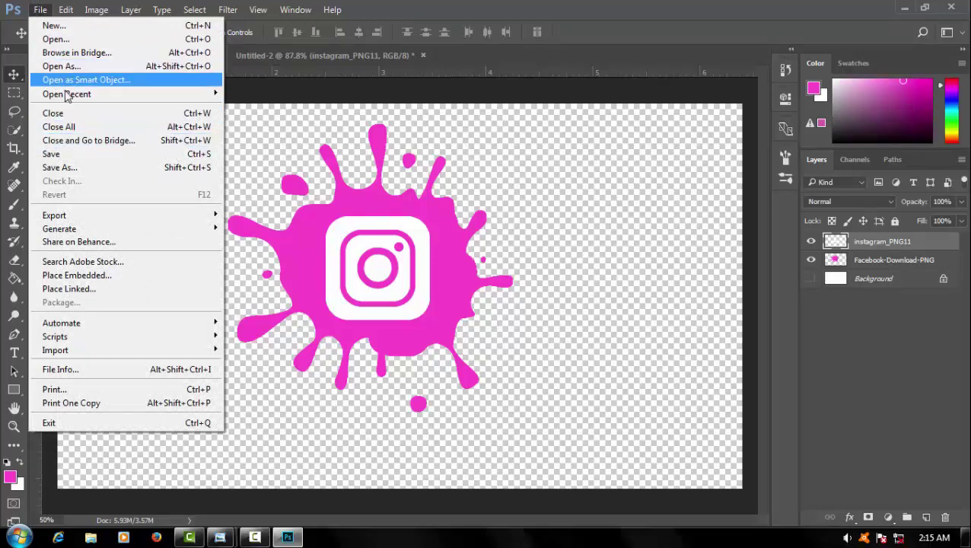
Save the artwork to the Desktop as a PNG named 'wwefd', accepting the PNG options
click(102, 167)
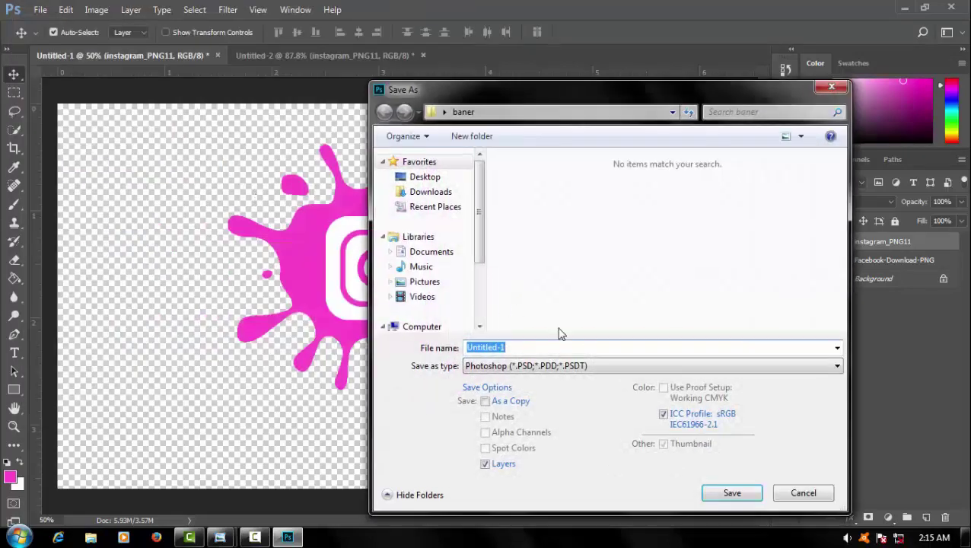
click(594, 364)
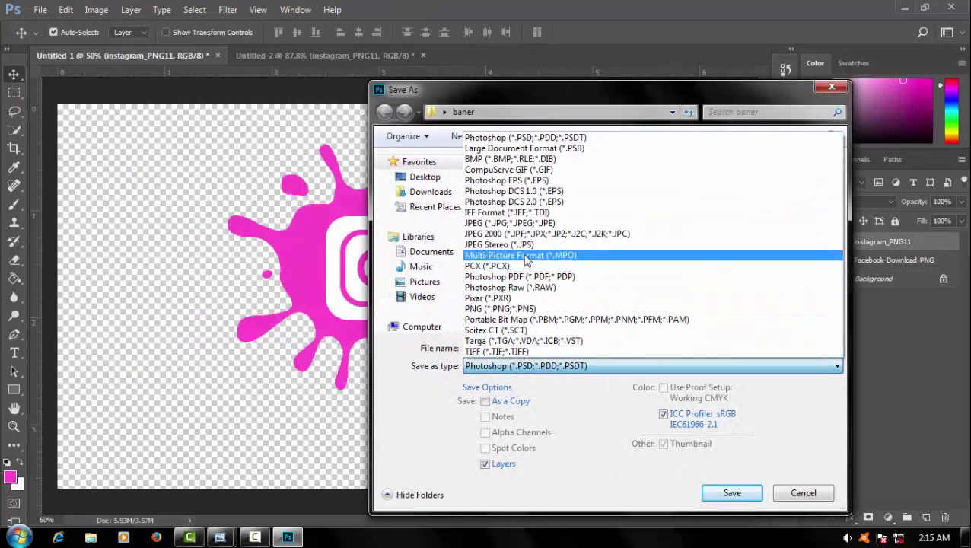
click(506, 308)
click(530, 348)
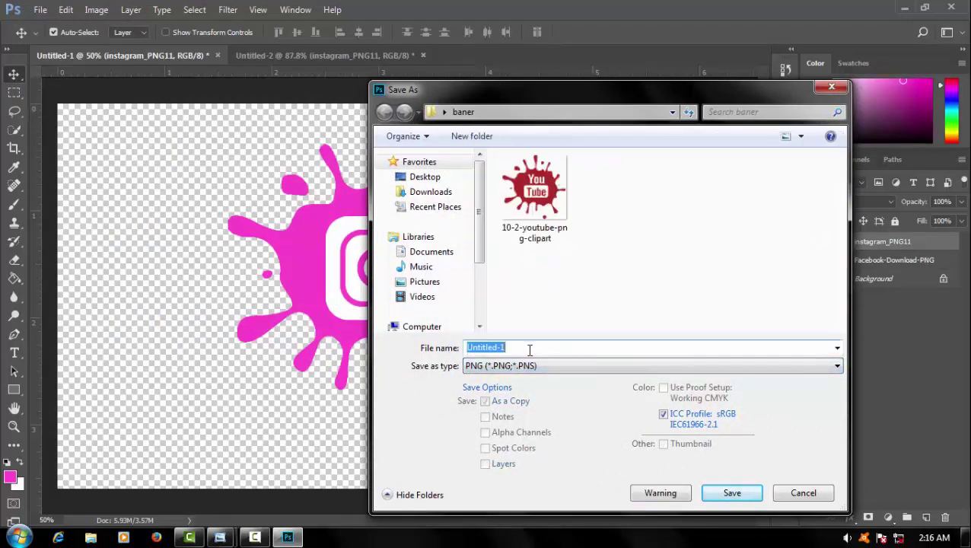
text(wwefd)
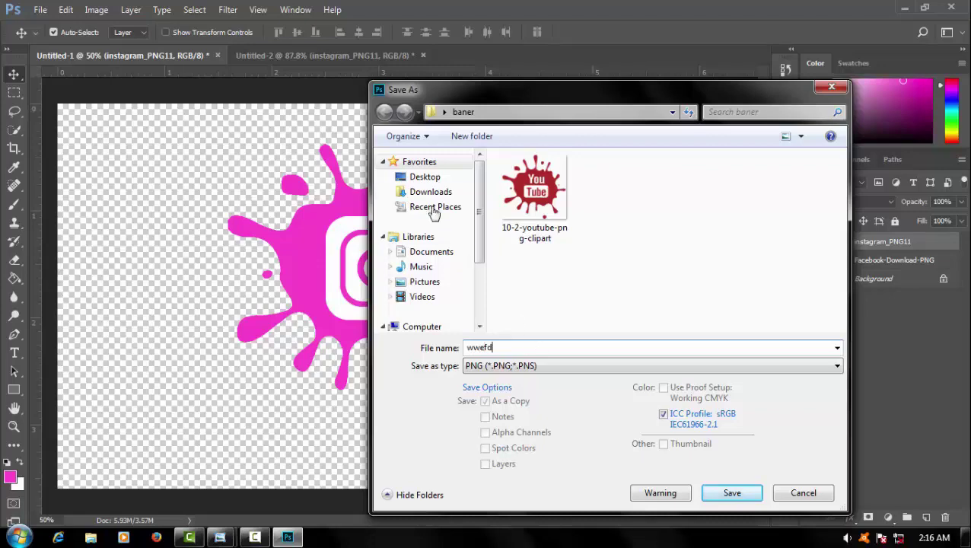
click(425, 178)
click(732, 492)
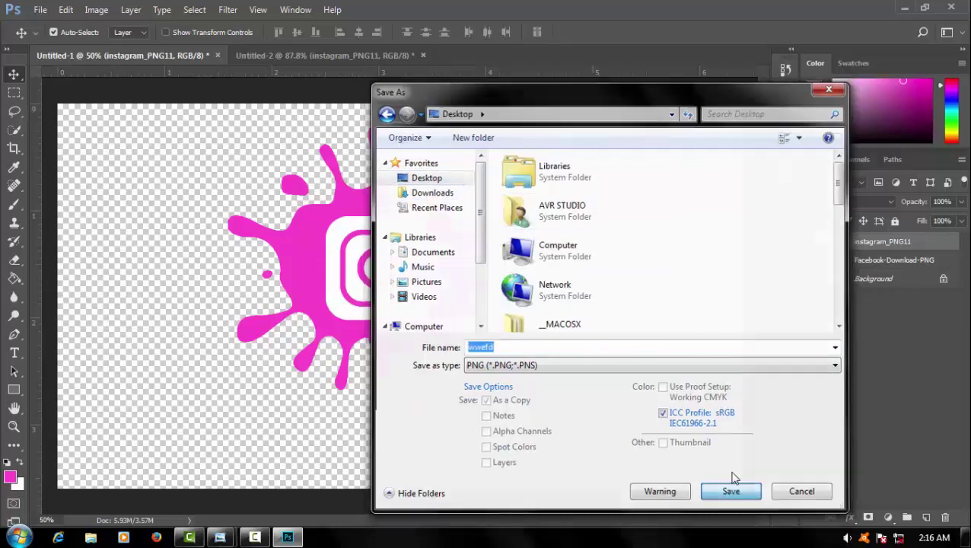
click(532, 168)
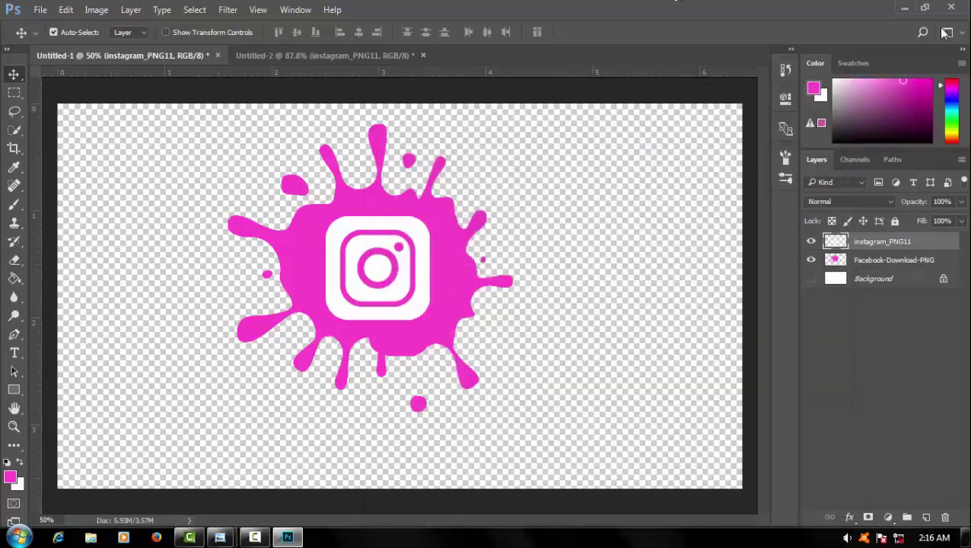
Open the saved wwefd PNG from the desktop in Windows Photo Viewer, then close it
click(904, 8)
double_click(84, 350)
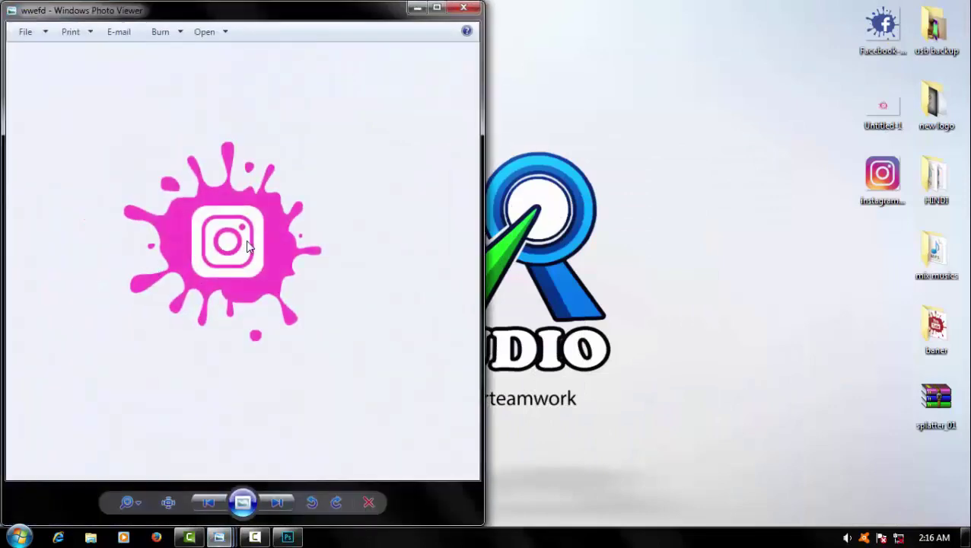
click(463, 9)
right_click(436, 144)
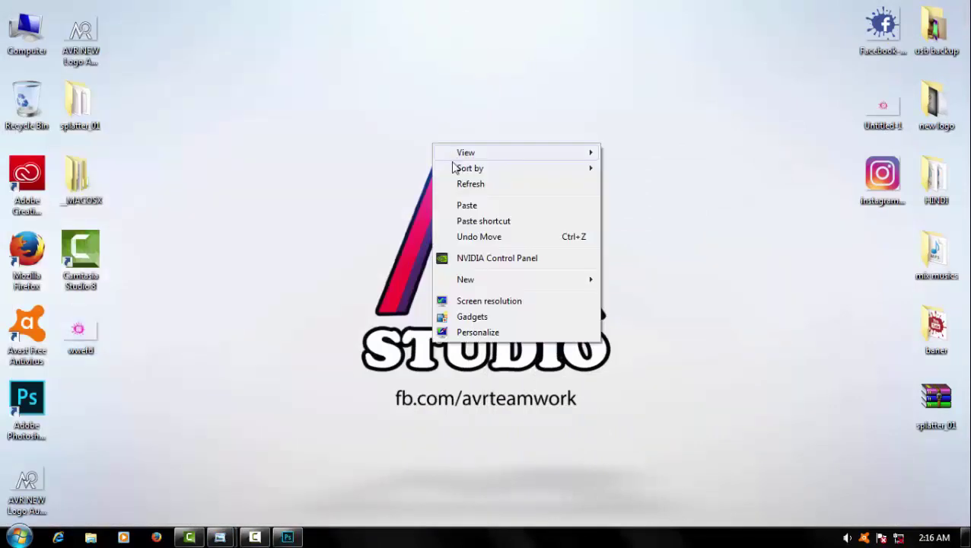